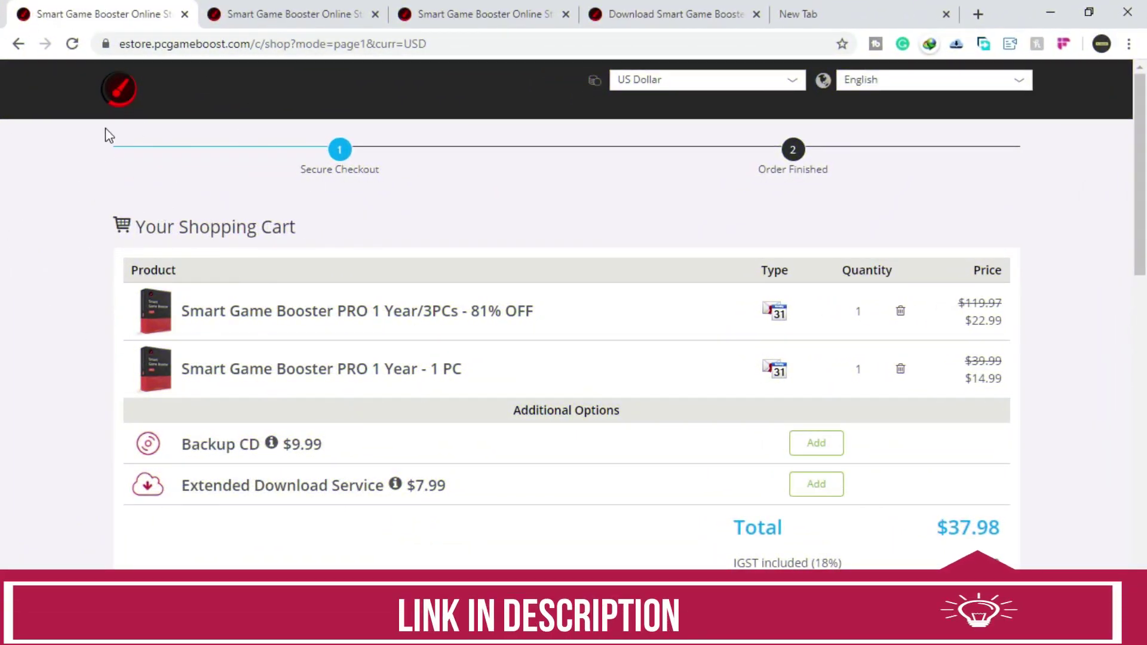
- Highlight the $37.98 cart contents, then return to the Smart Game Booster home page
left_click_drag(65, 209, 486, 379)
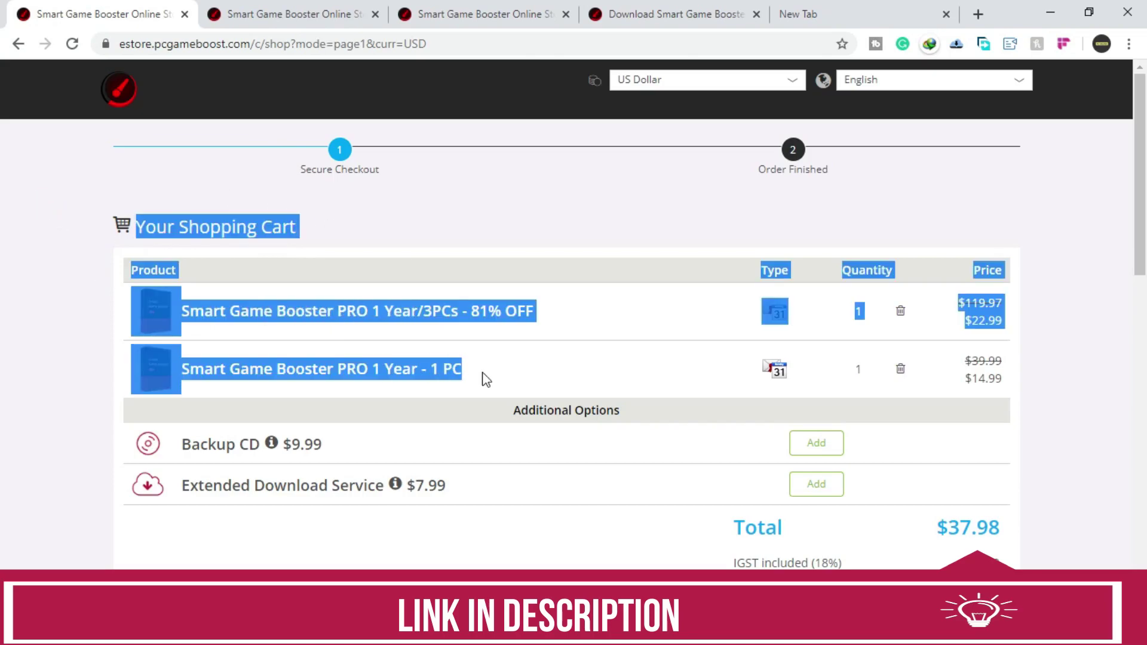
left_click(497, 228)
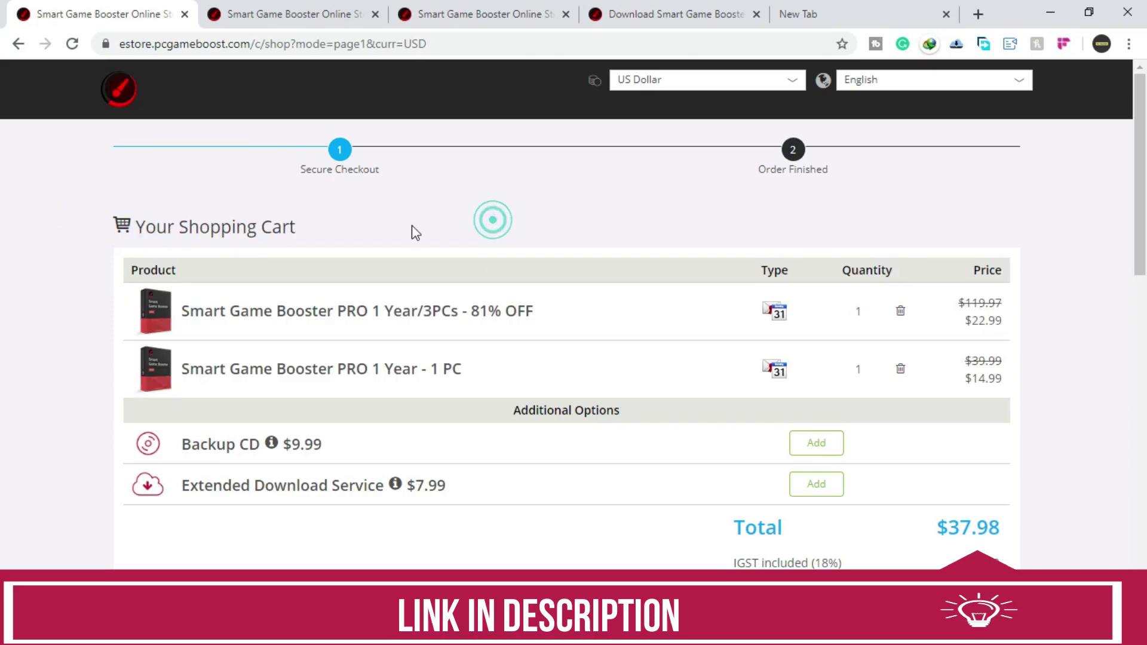
left_click(120, 91)
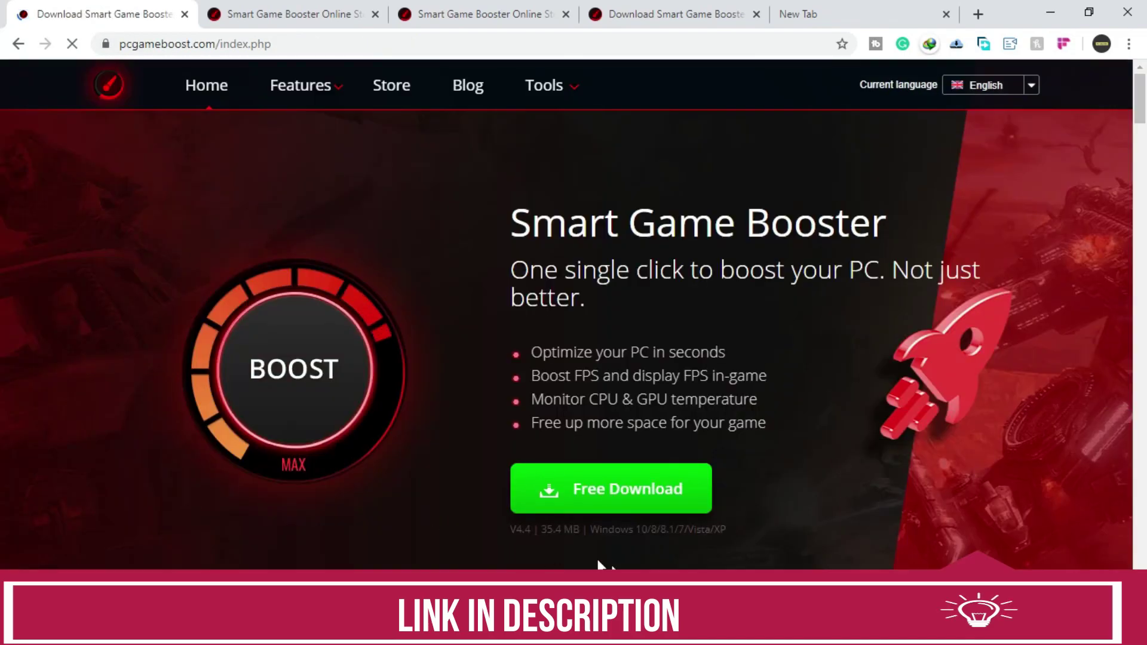
- On the second tab, highlight the 3-PC plan name and scroll through the checkout form
left_click(350, 8)
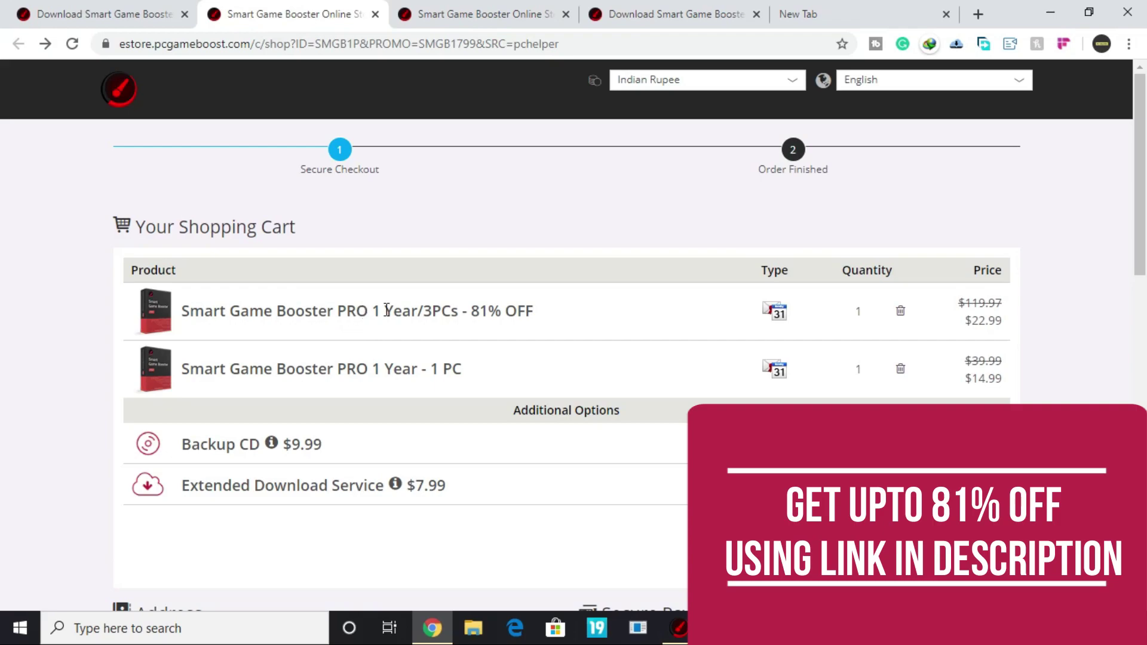
left_click_drag(373, 313, 435, 313)
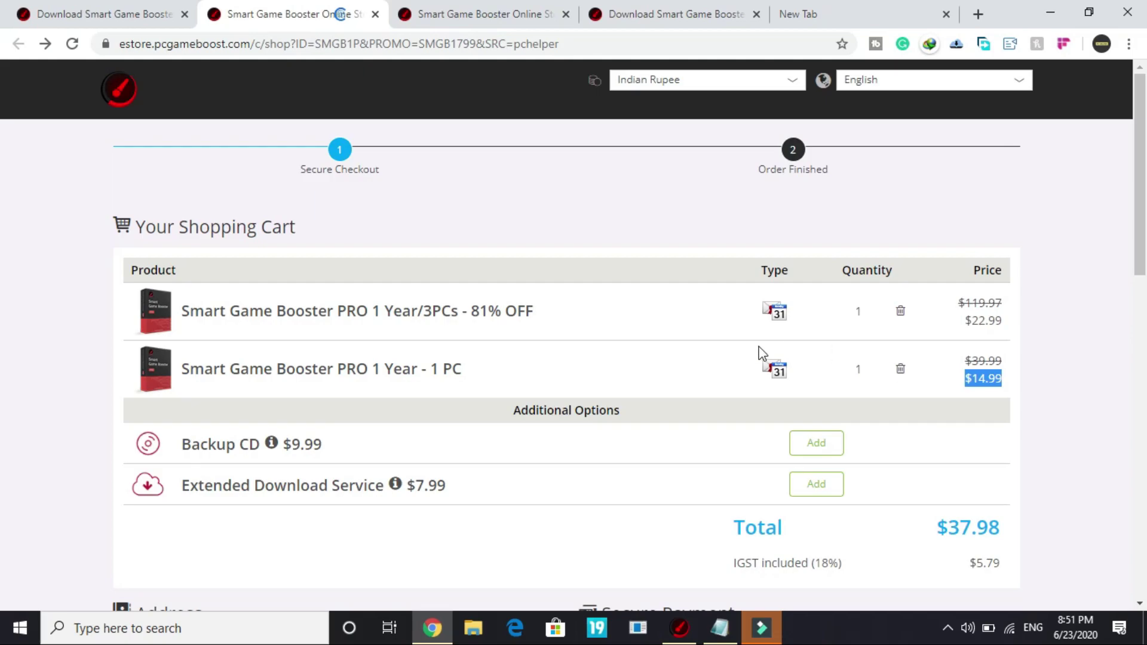
scroll(447, 345, "down", 7)
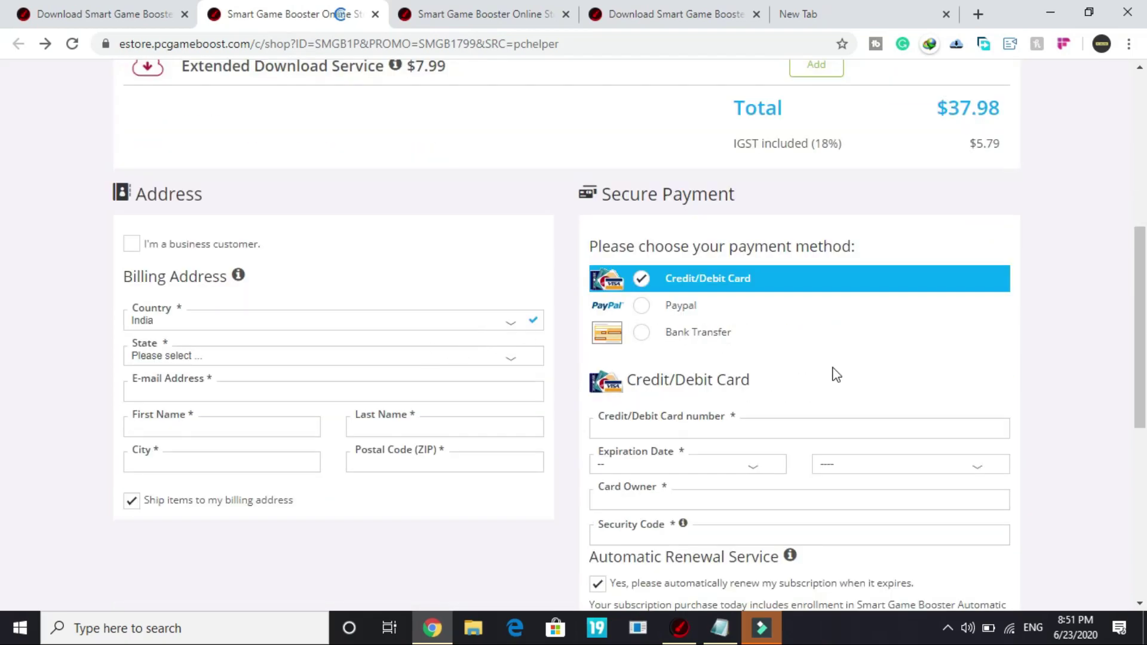
scroll(339, 281, "down", 7)
scroll(358, 269, "up", 14)
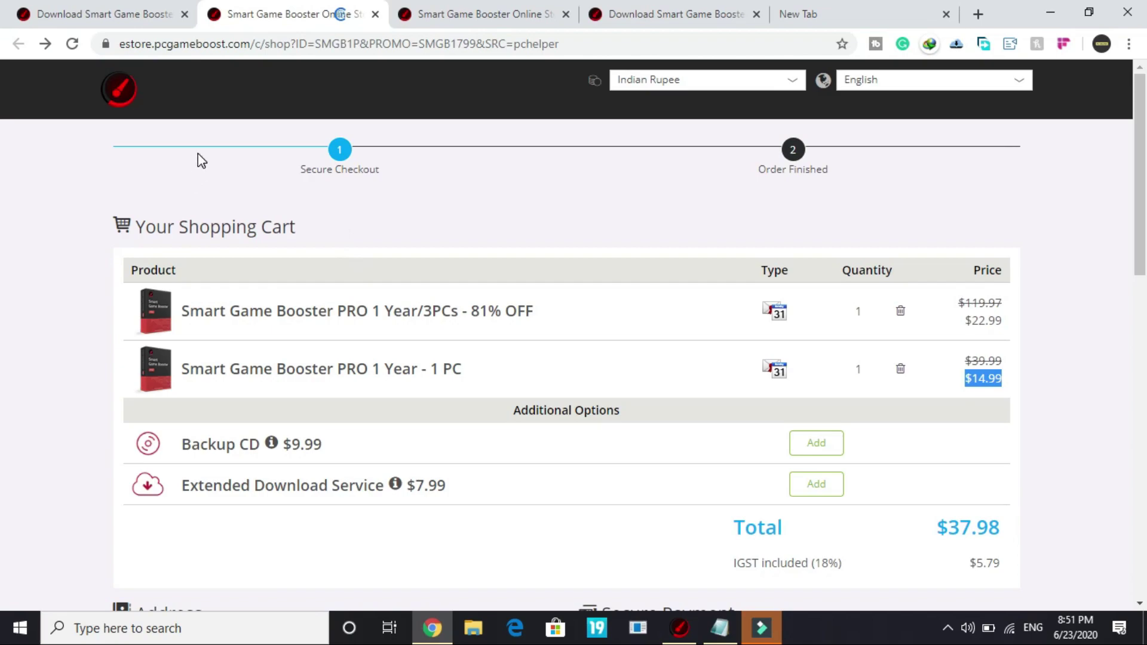
- Download the Smart Game Booster installer from the PCGameBoost home page
left_click(118, 96)
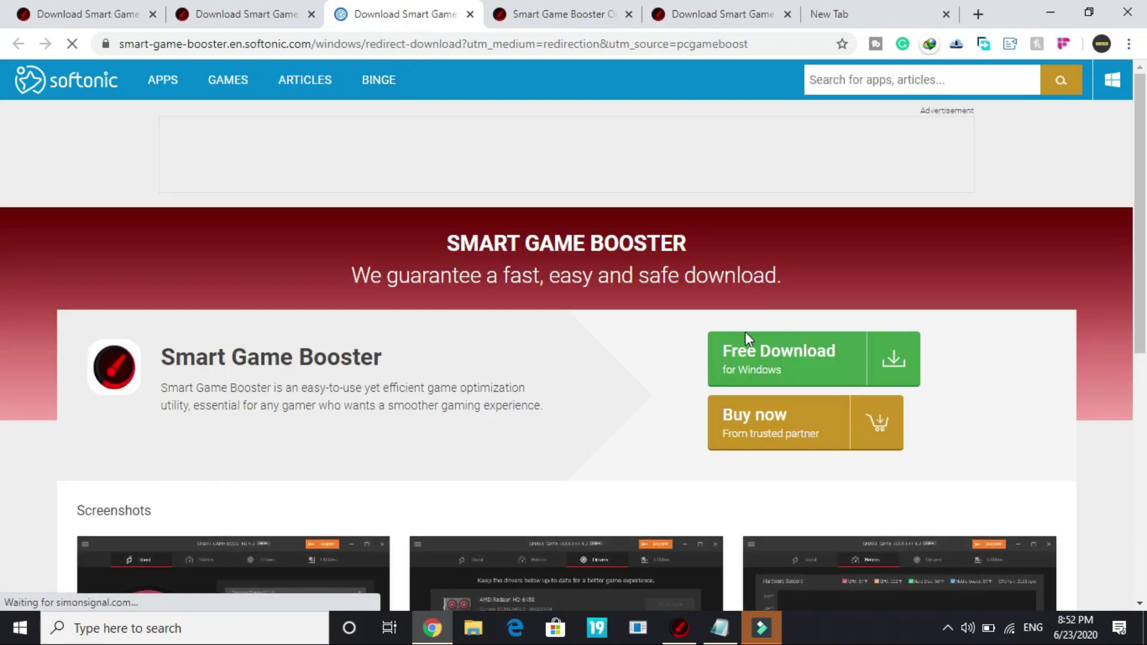
left_click(733, 365)
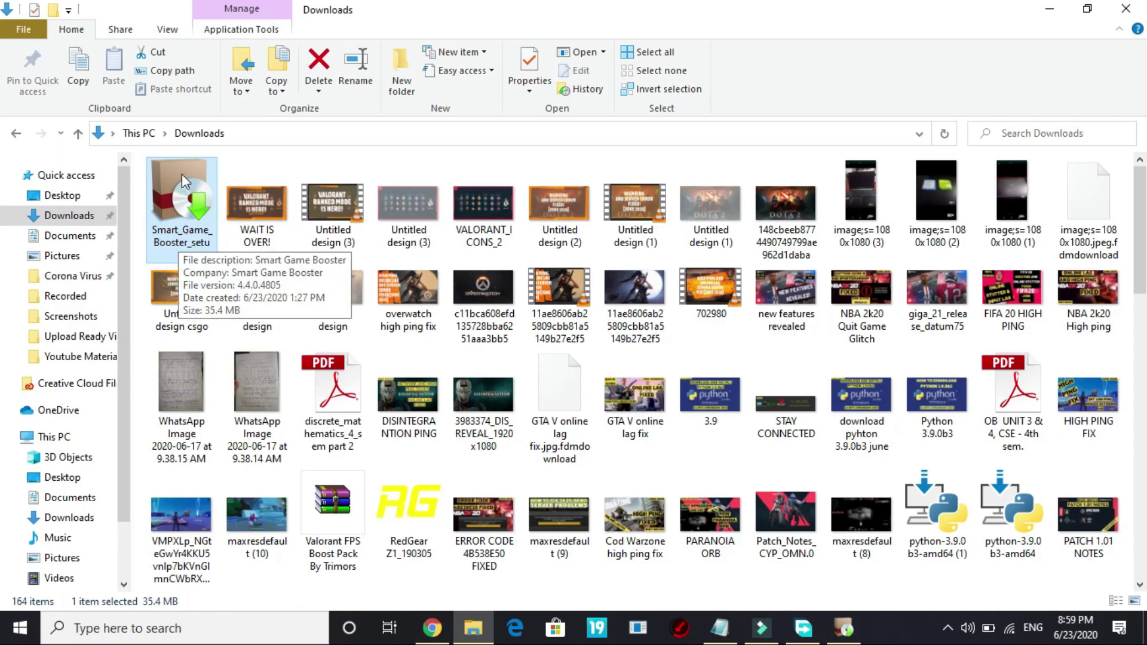
- Install Smart Game Booster 4.4 from Smart_Game_Booster_setup and launch it from the desktop shortcut
double_click(173, 198)
left_click(844, 629)
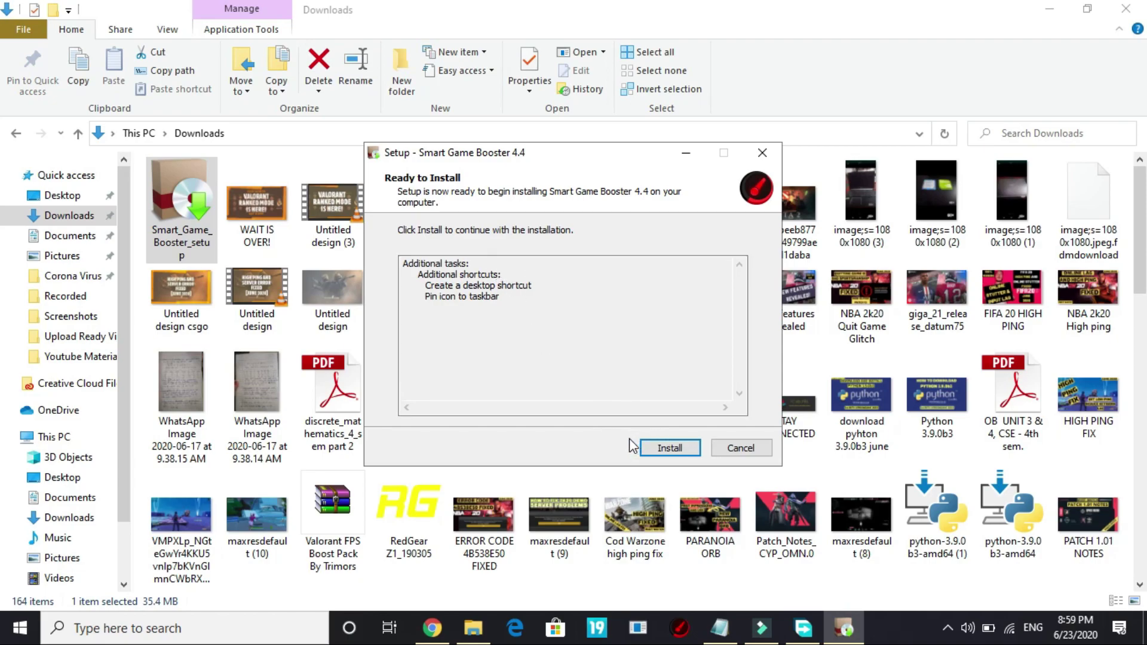
left_click(659, 452)
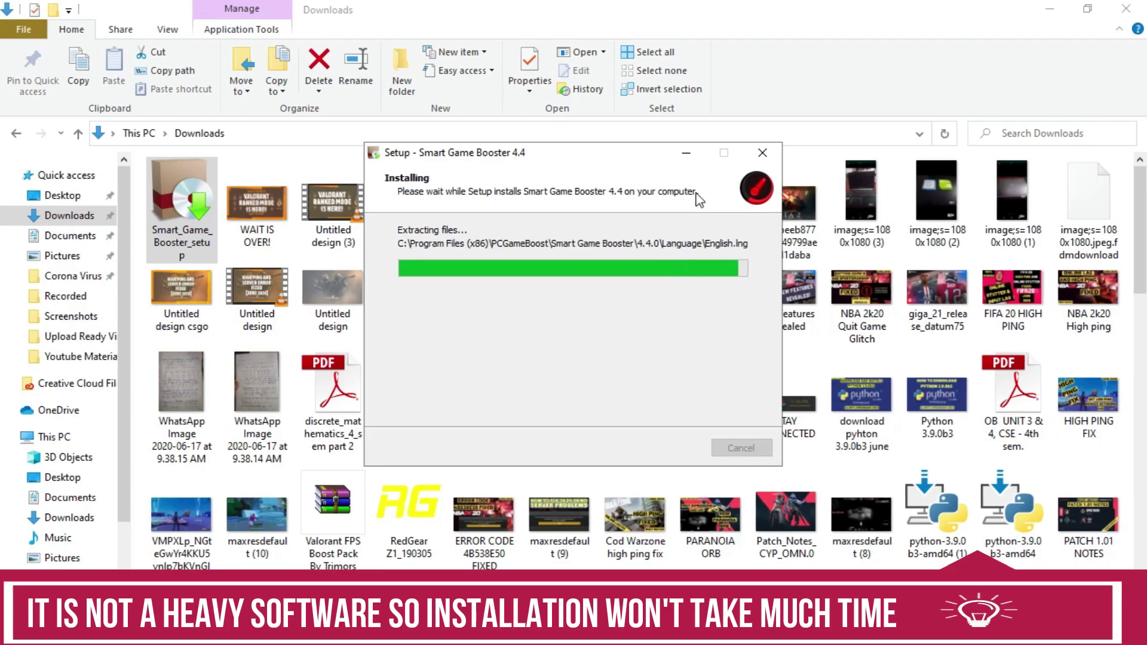
double_click(456, 41)
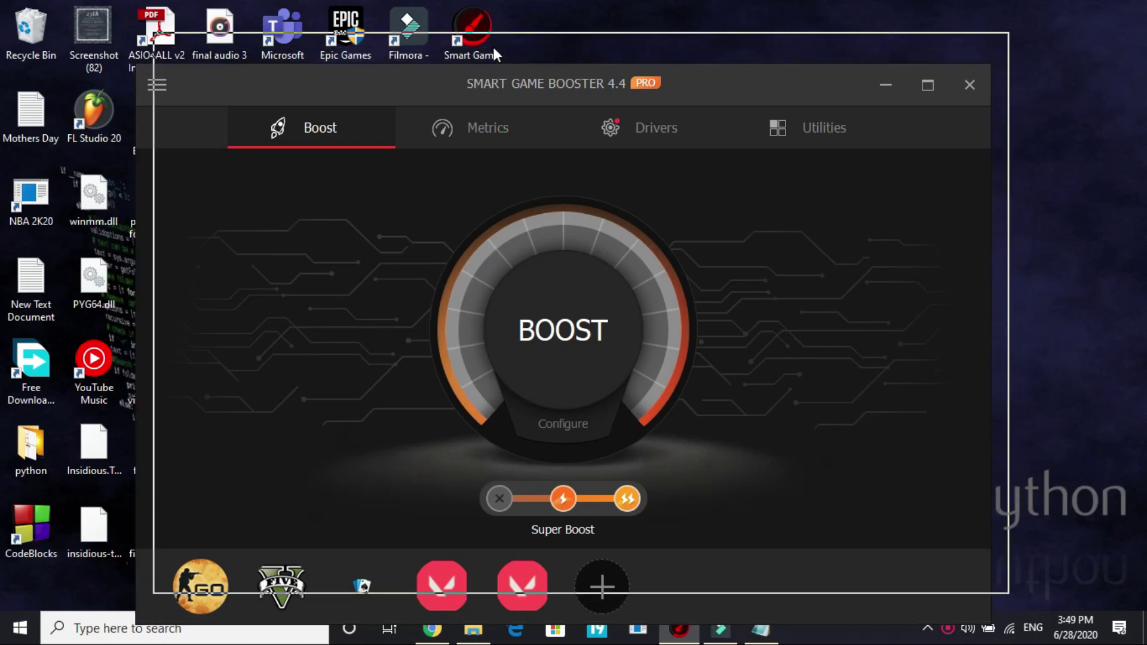
- Move the window higher, browse the Metrics, Drivers and Utilities tabs, and return to Boost
left_click_drag(460, 87, 509, 62)
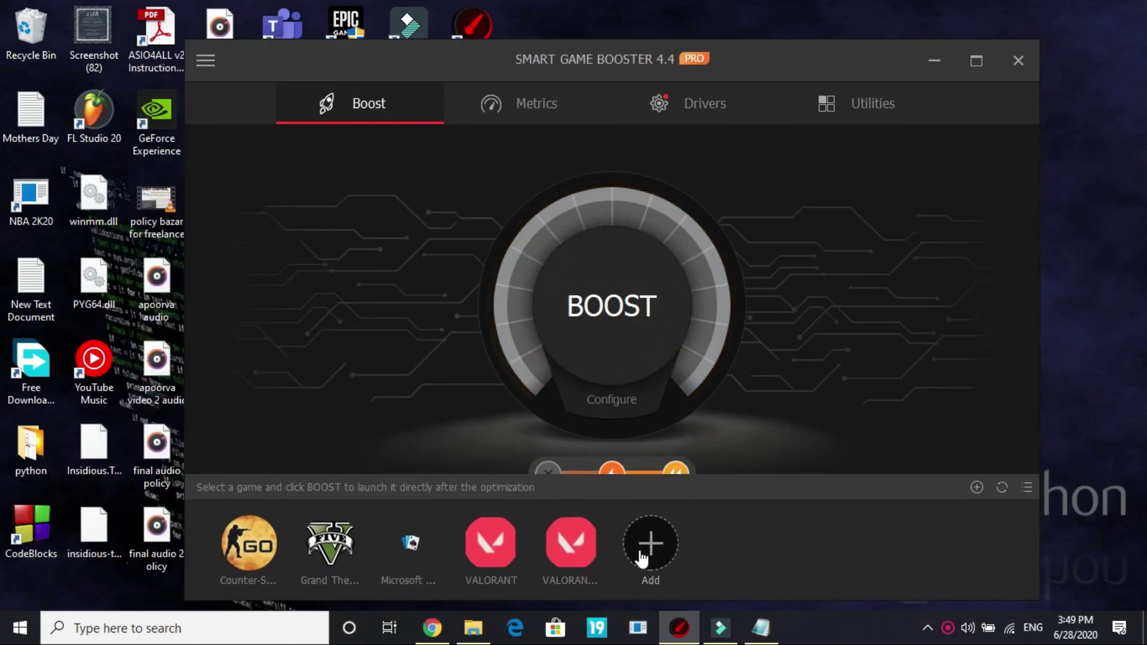
left_click(471, 115)
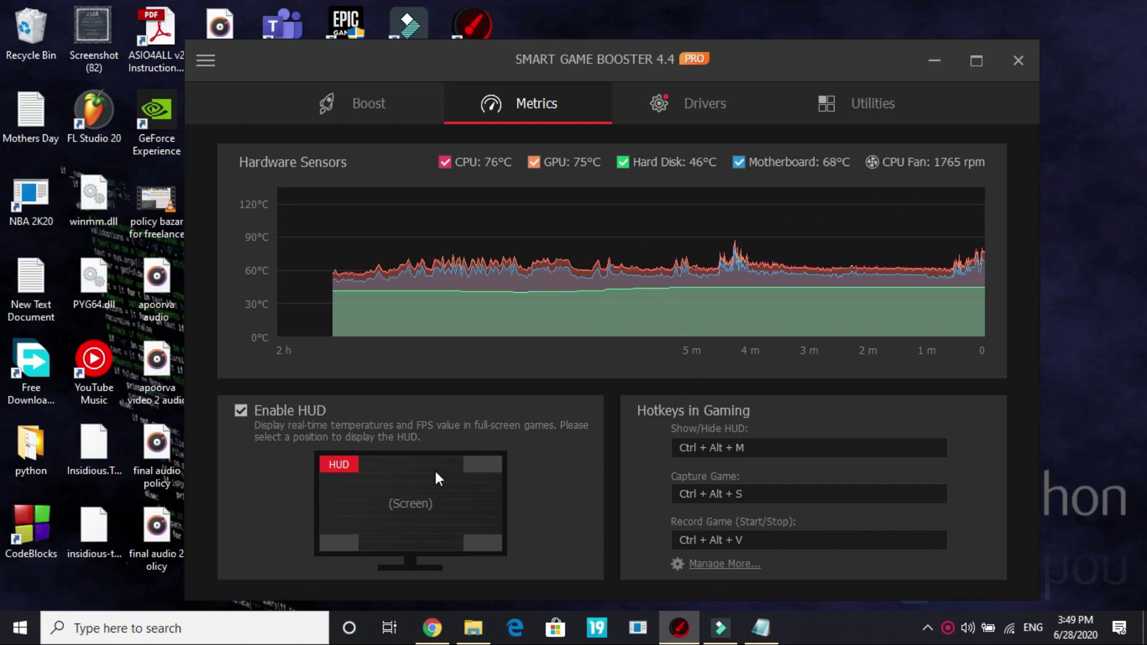
left_click(661, 107)
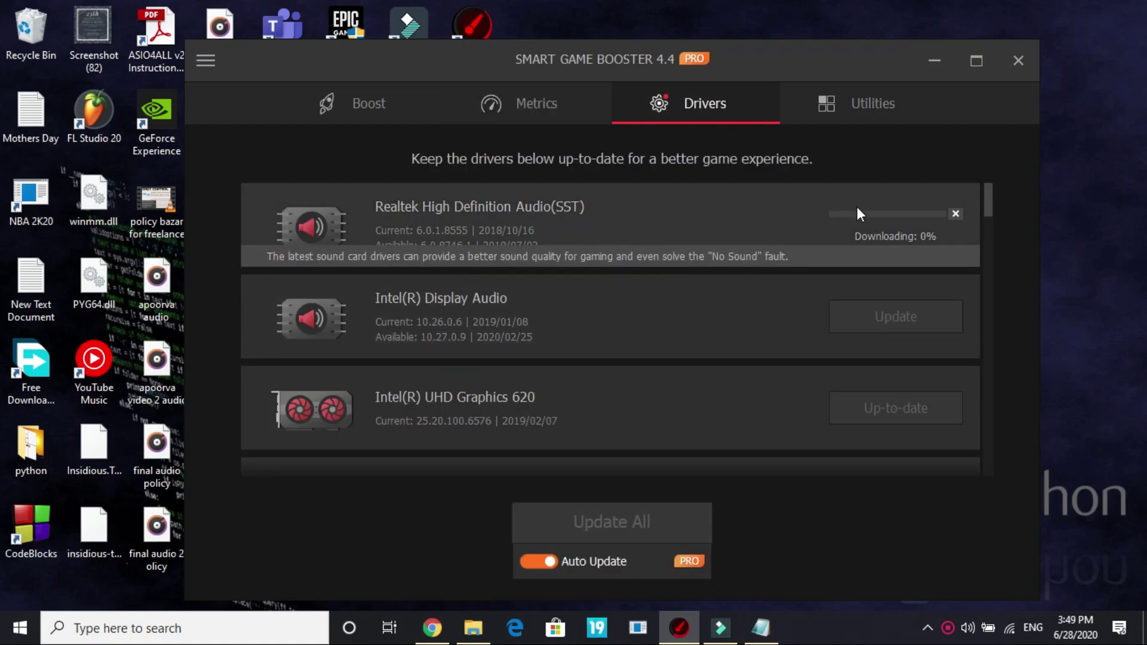
scroll(627, 436, "down", 2)
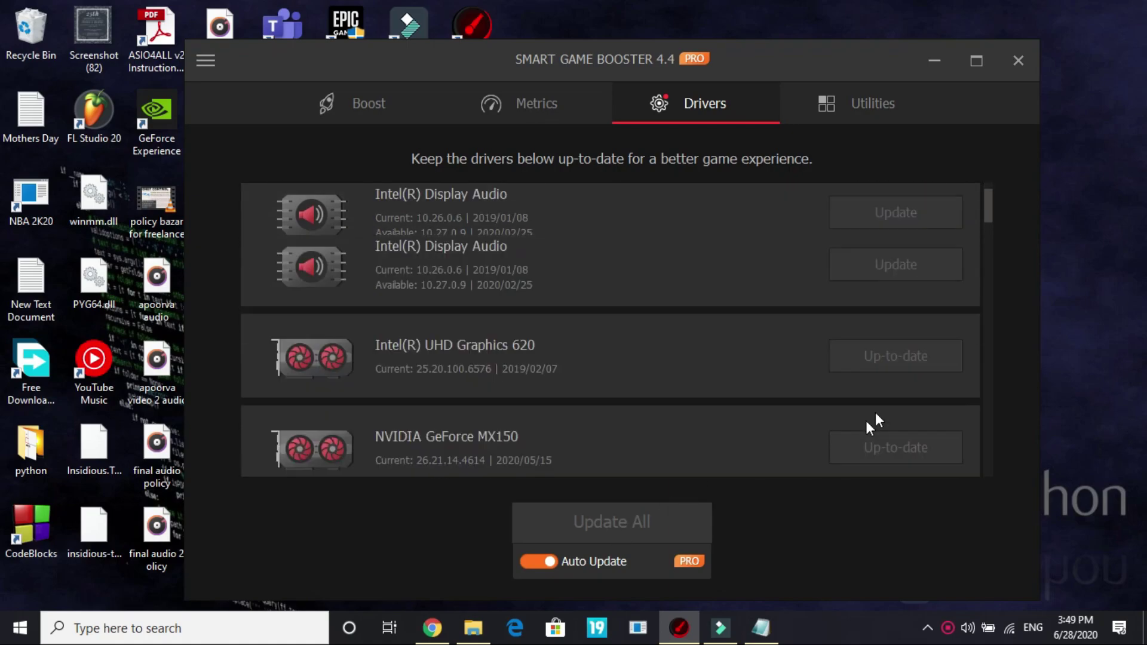
scroll(875, 413, "up", 2)
left_click(842, 110)
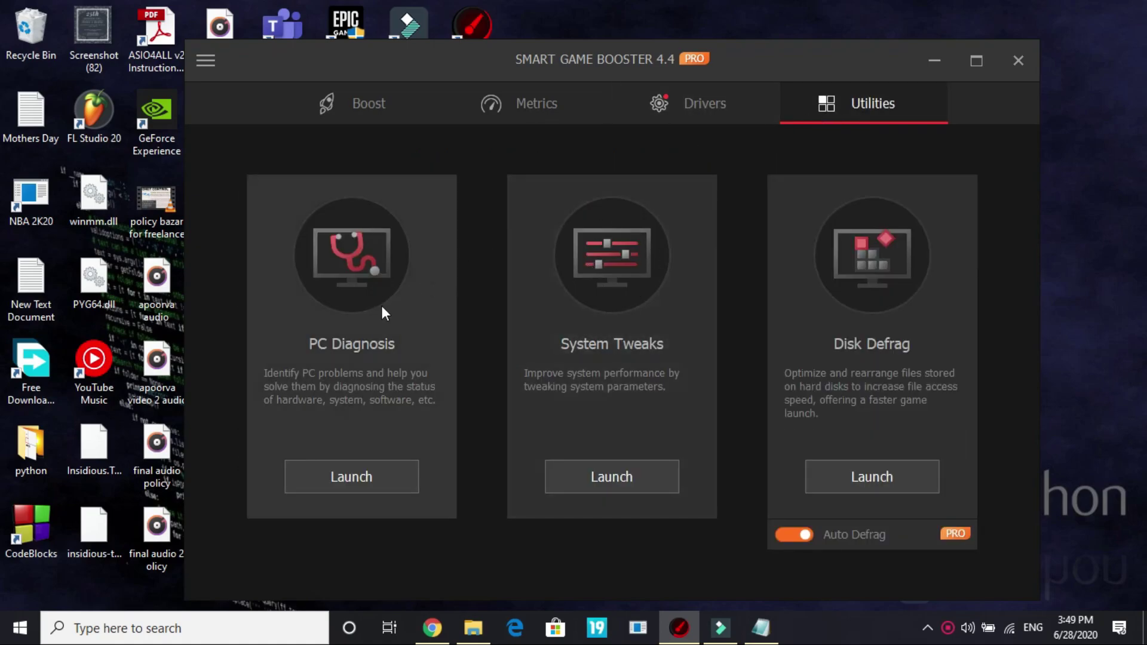
left_click(360, 109)
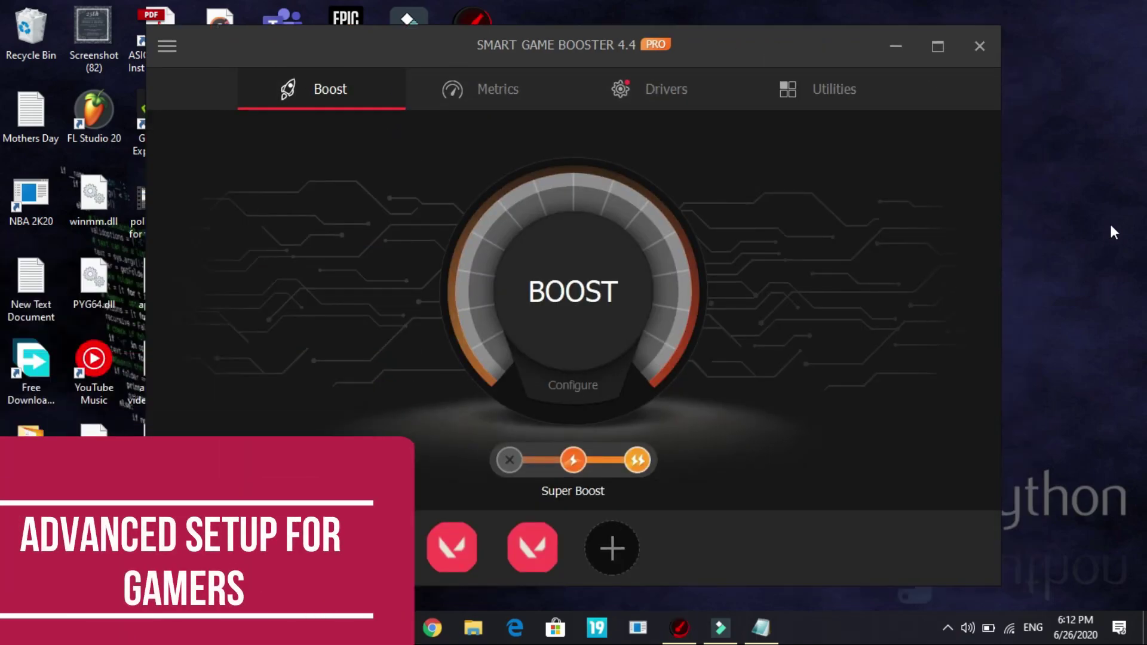
left_click(611, 528)
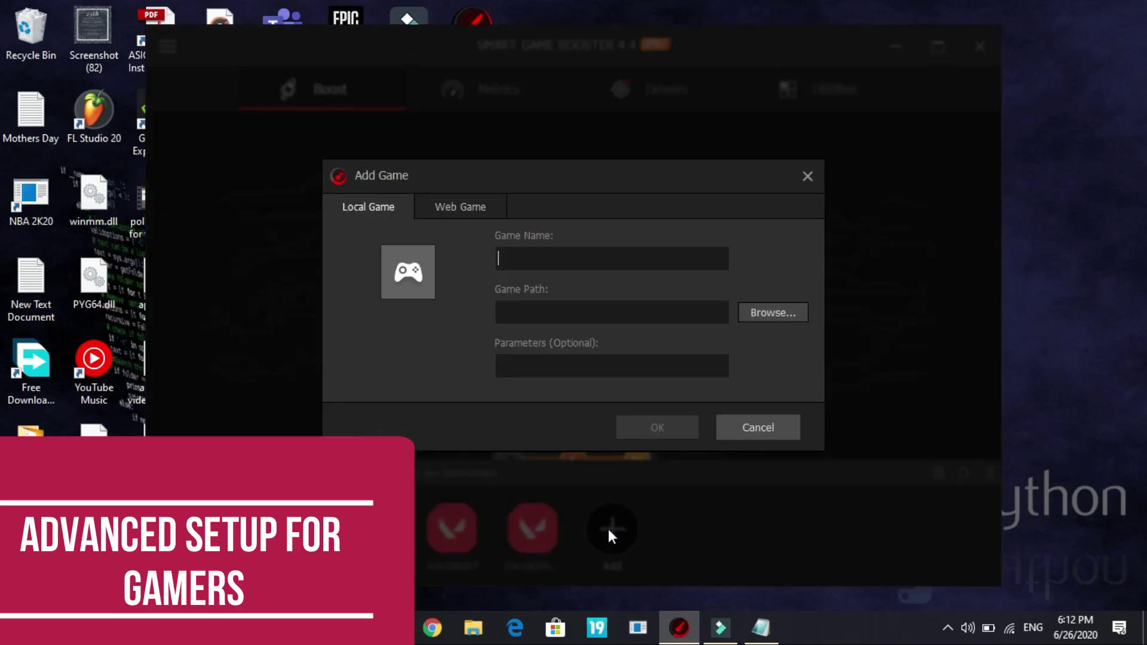
left_click(772, 313)
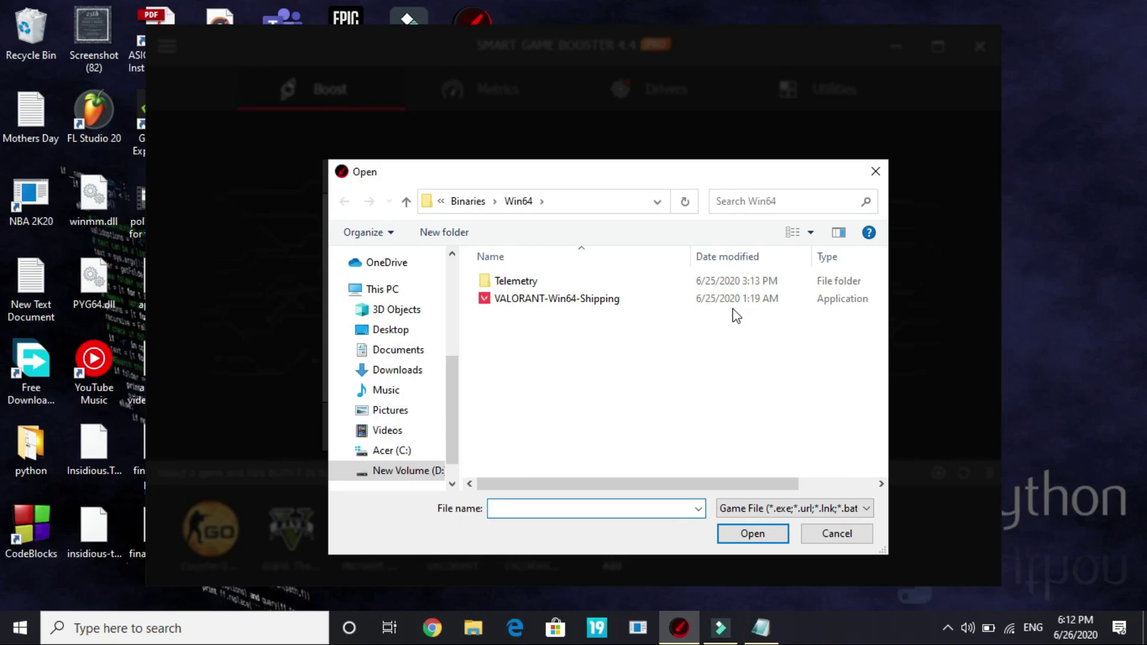
left_click(467, 204)
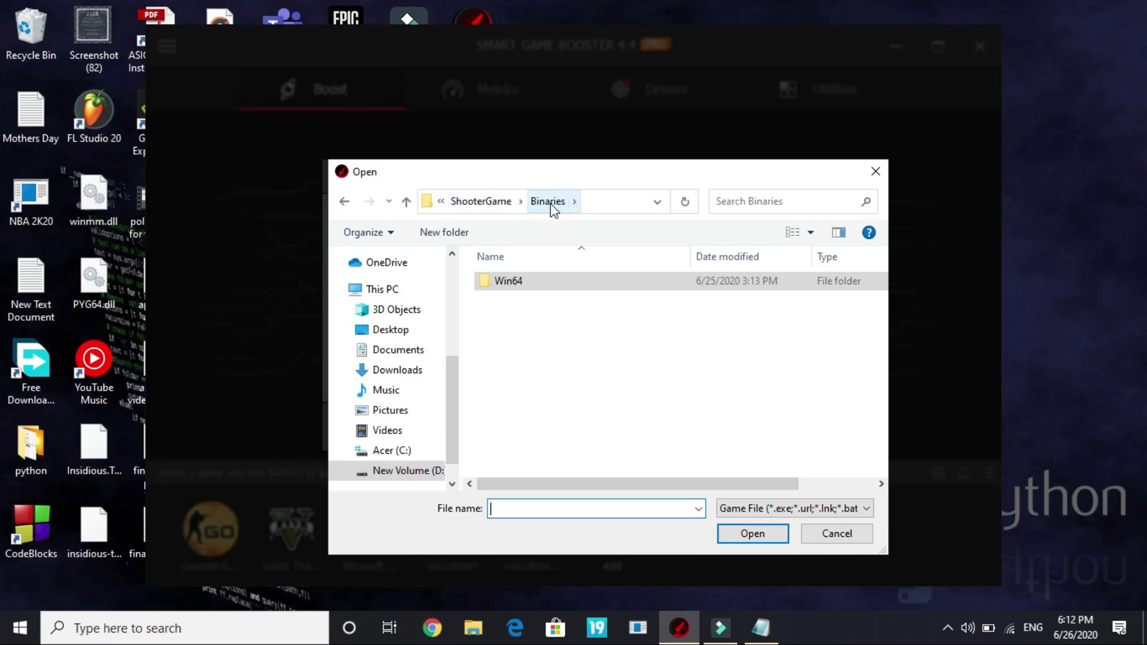
double_click(518, 289)
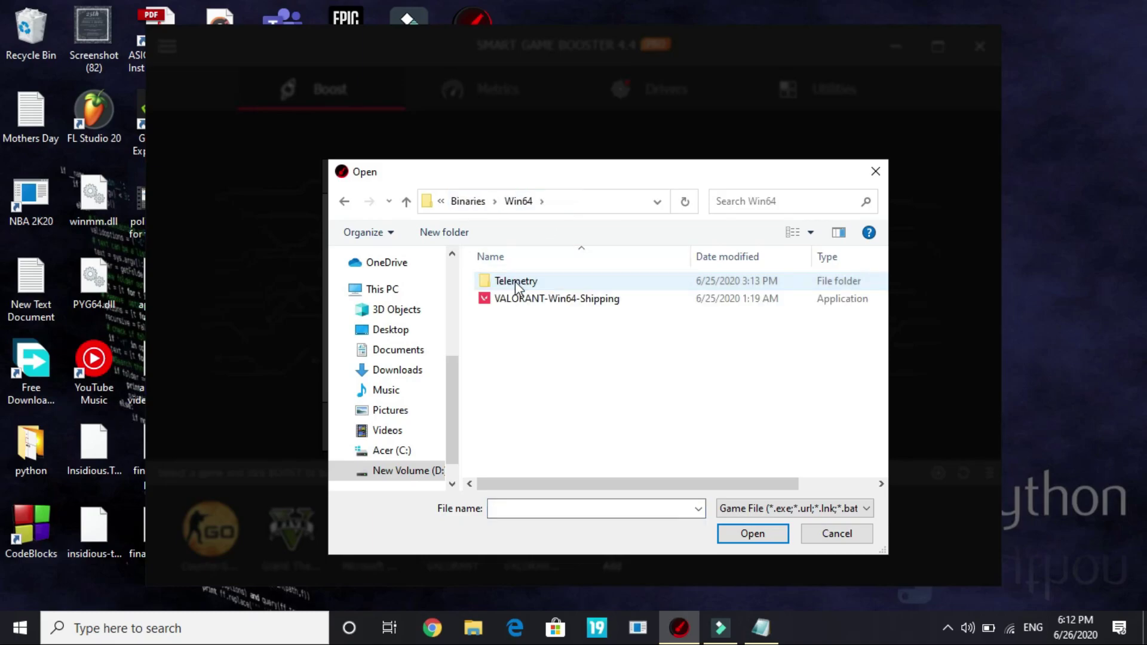
double_click(582, 300)
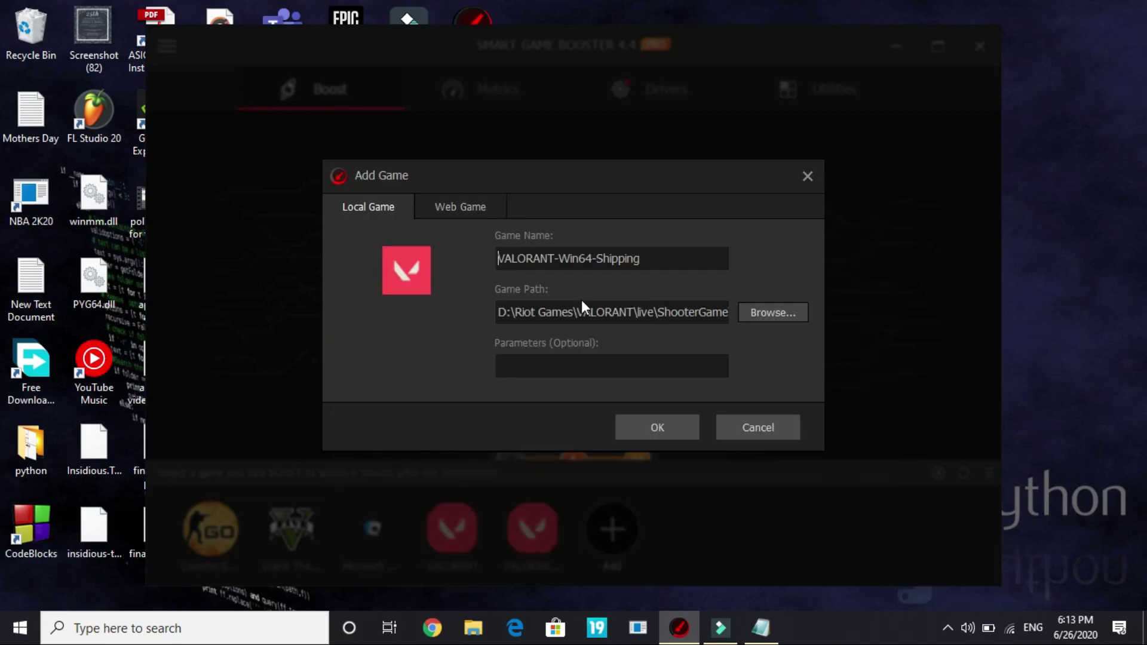
left_click(644, 429)
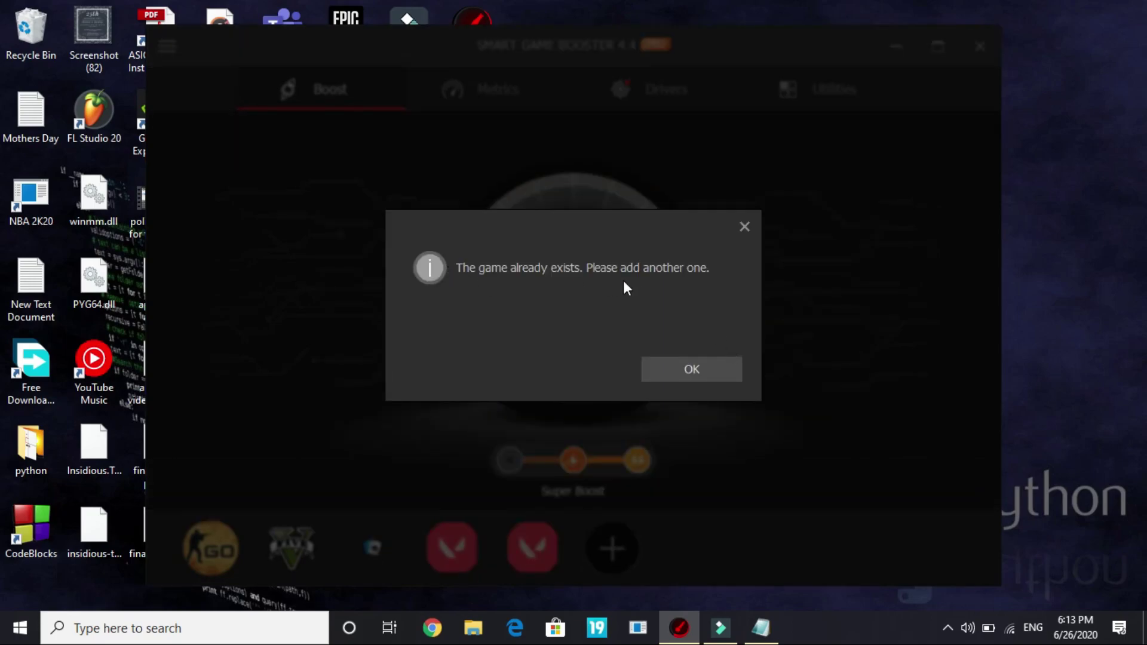
left_click(743, 231)
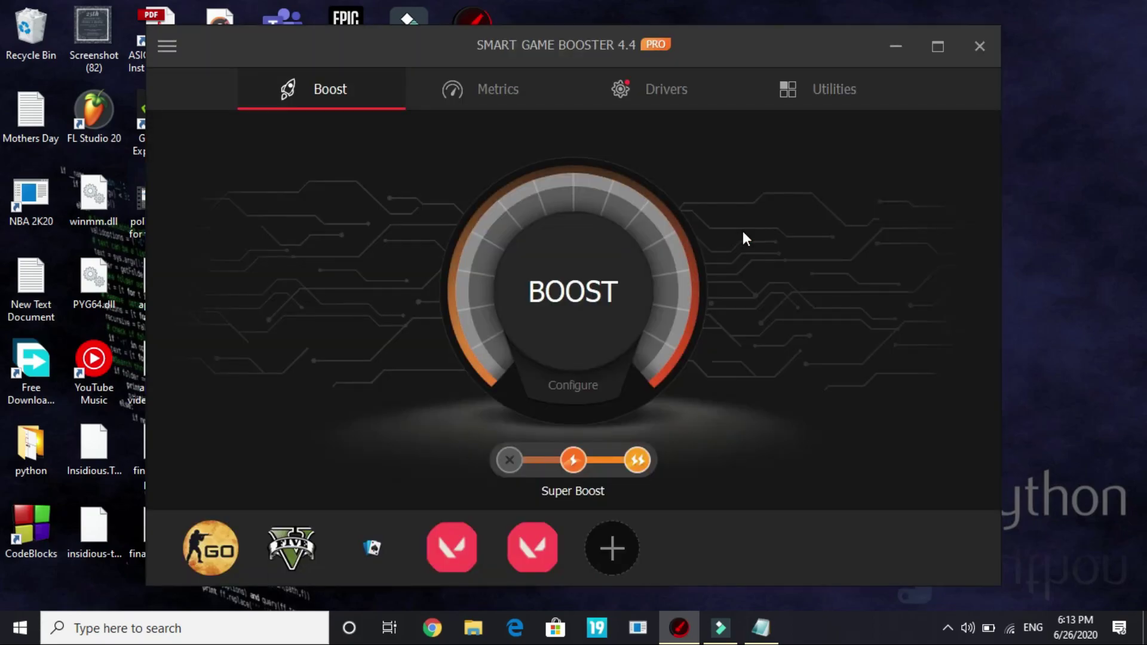
mouse_move(510, 536)
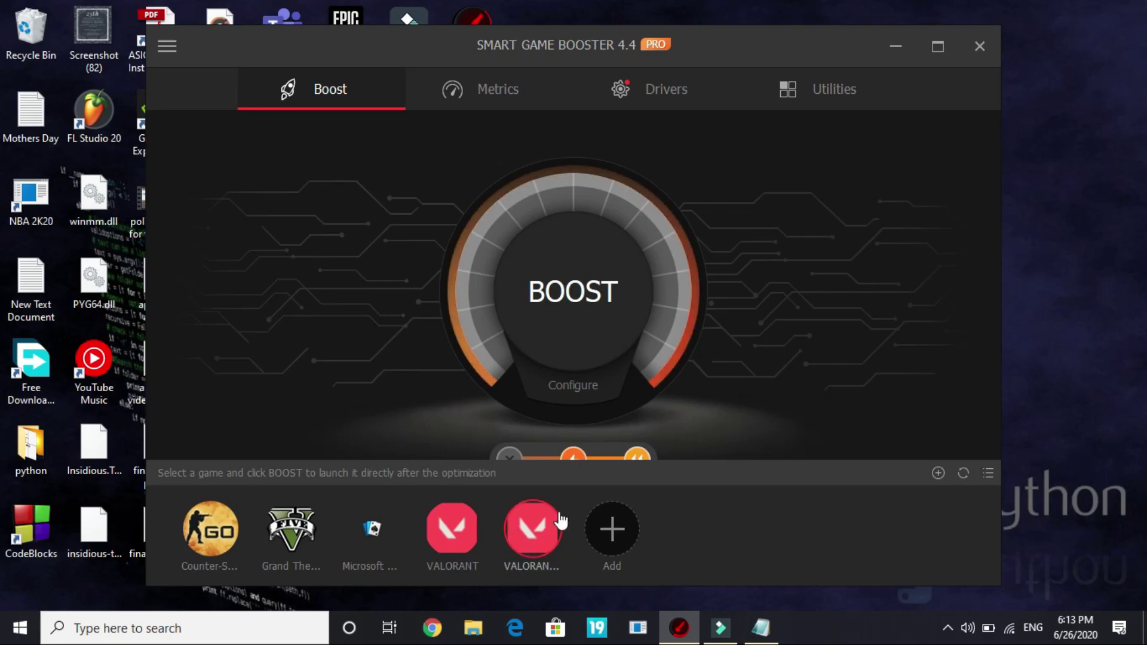
- Open the boost configuration and set Super Boost to Level II (PRO)
left_click(560, 385)
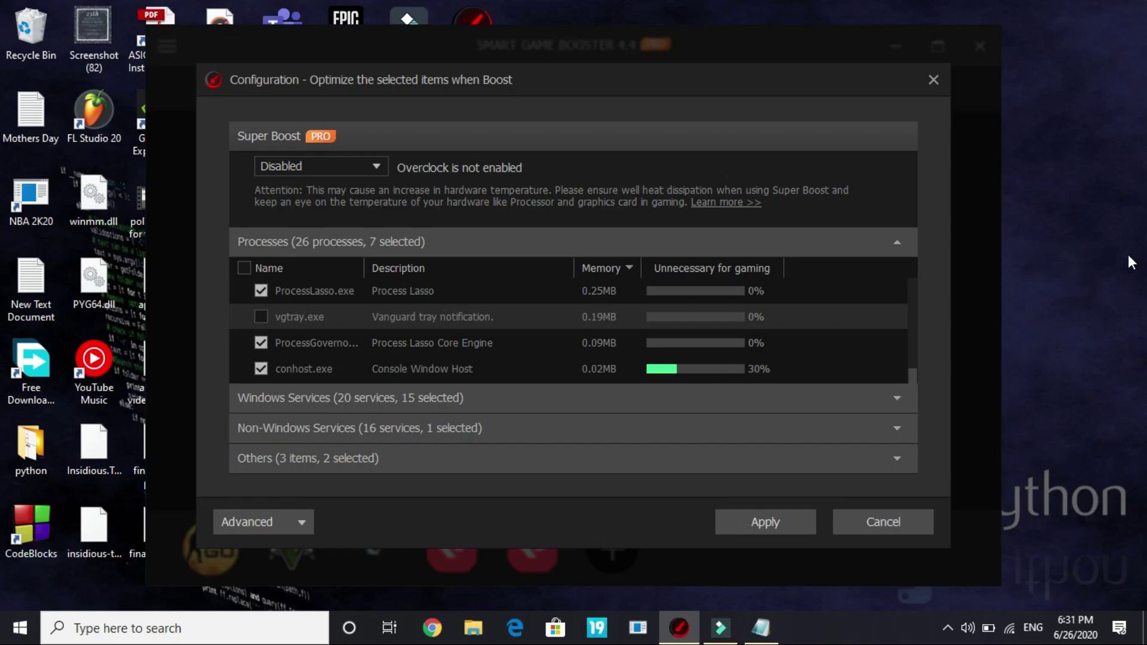
left_click(385, 165)
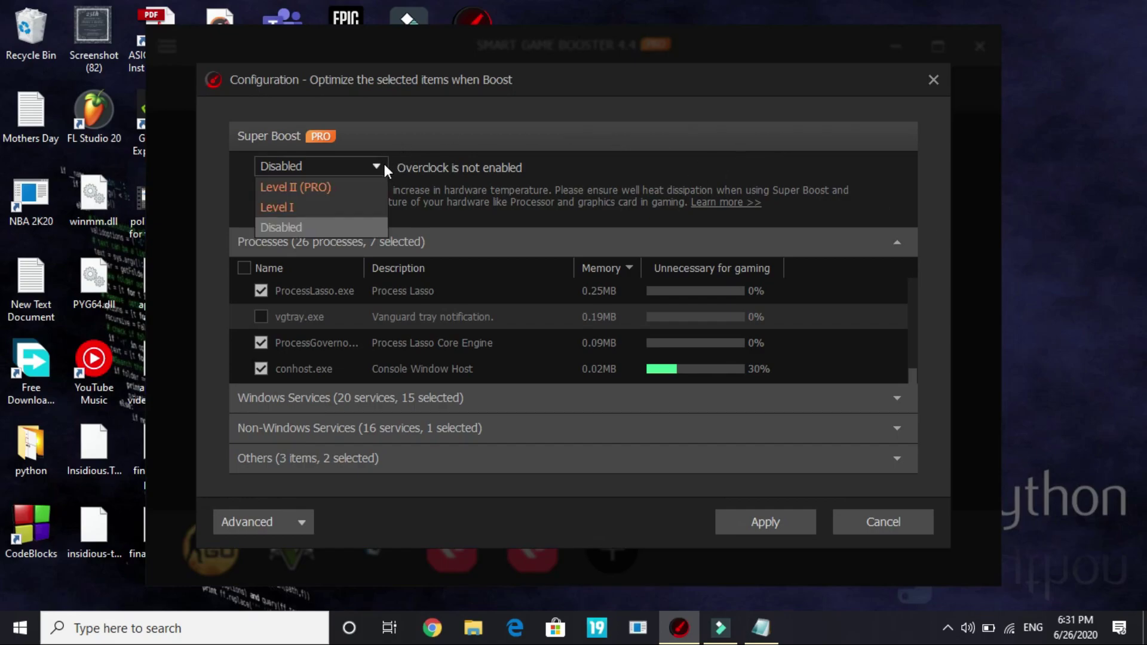
left_click(353, 203)
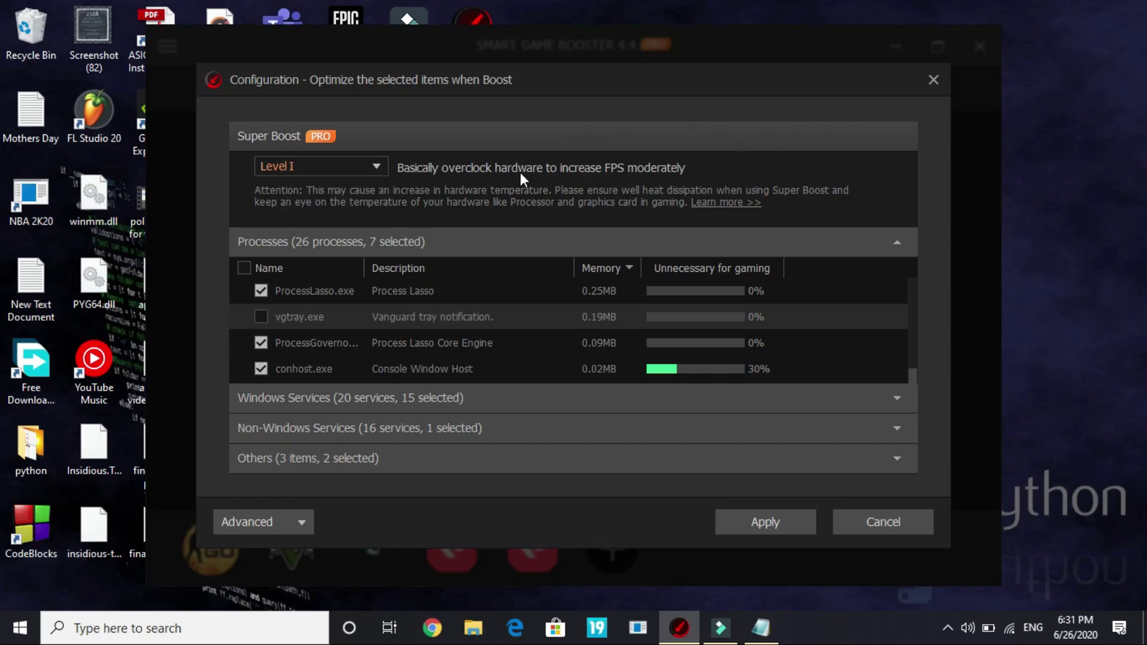
left_click(357, 170)
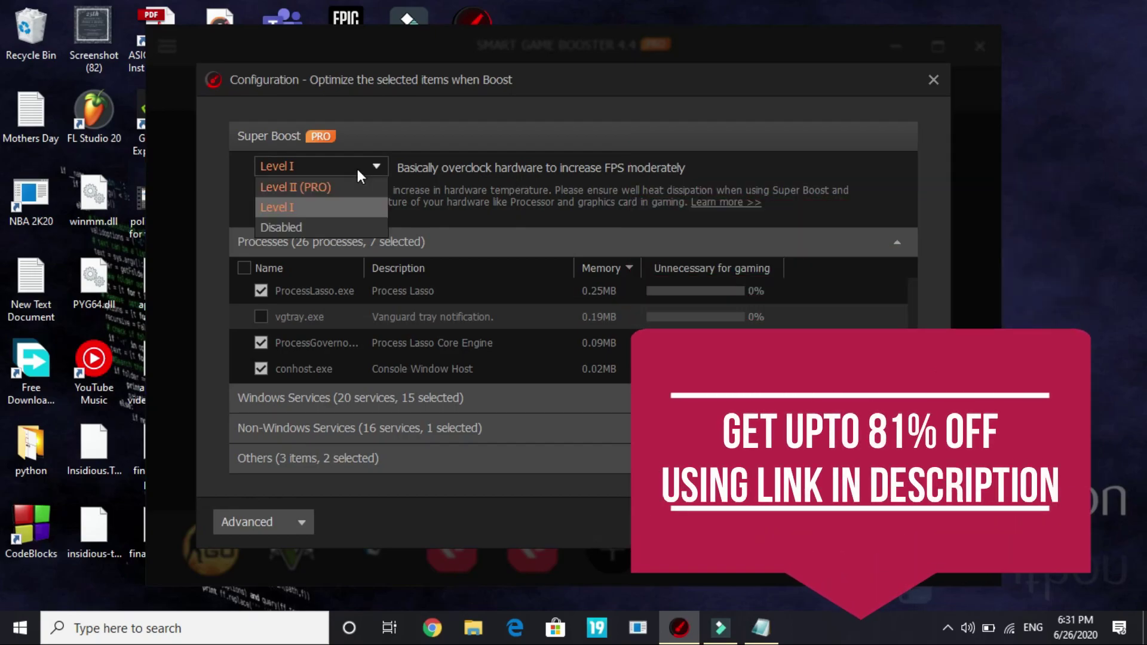
left_click(325, 187)
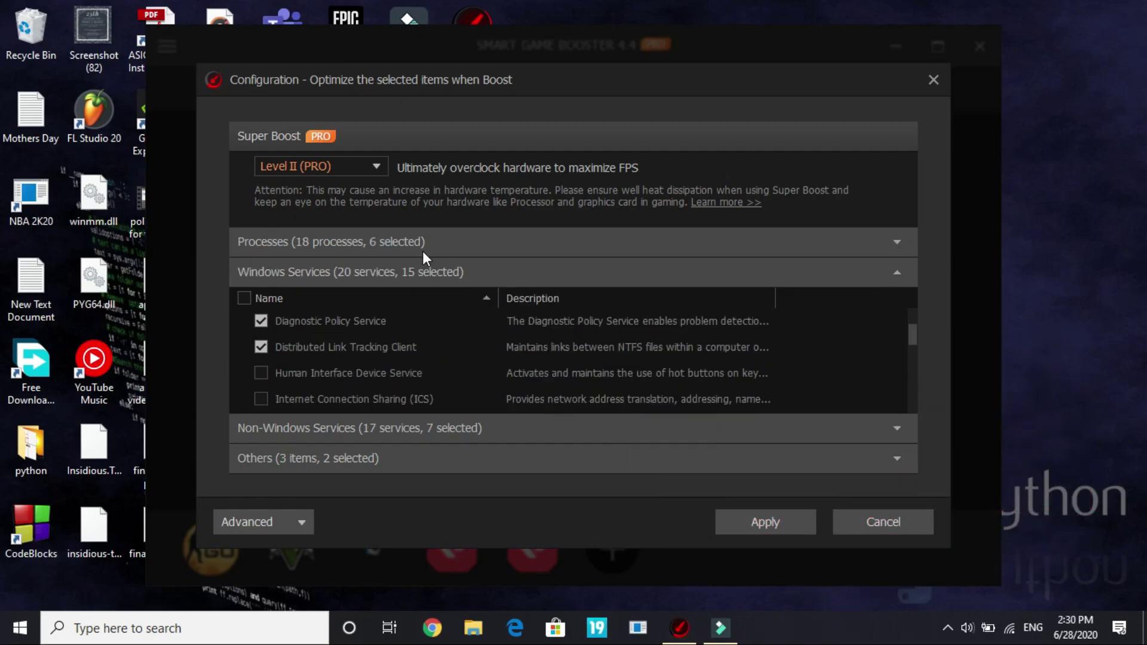
- Review the Processes and Windows Services lists that boosting will close
left_click(417, 242)
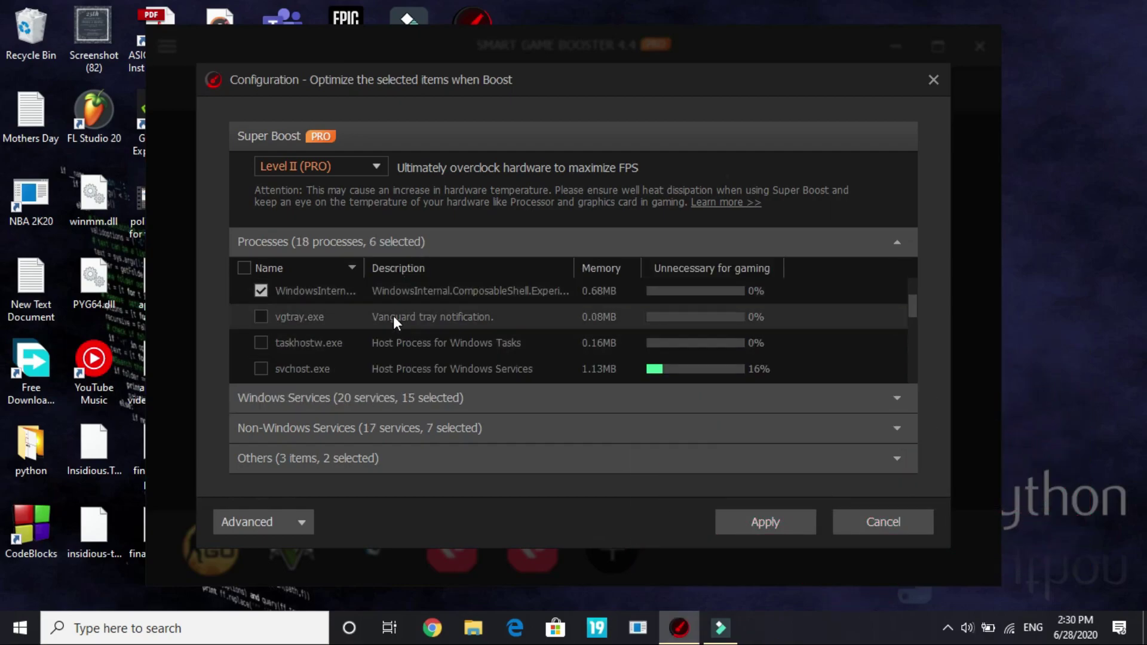
scroll(388, 330, "up", 2)
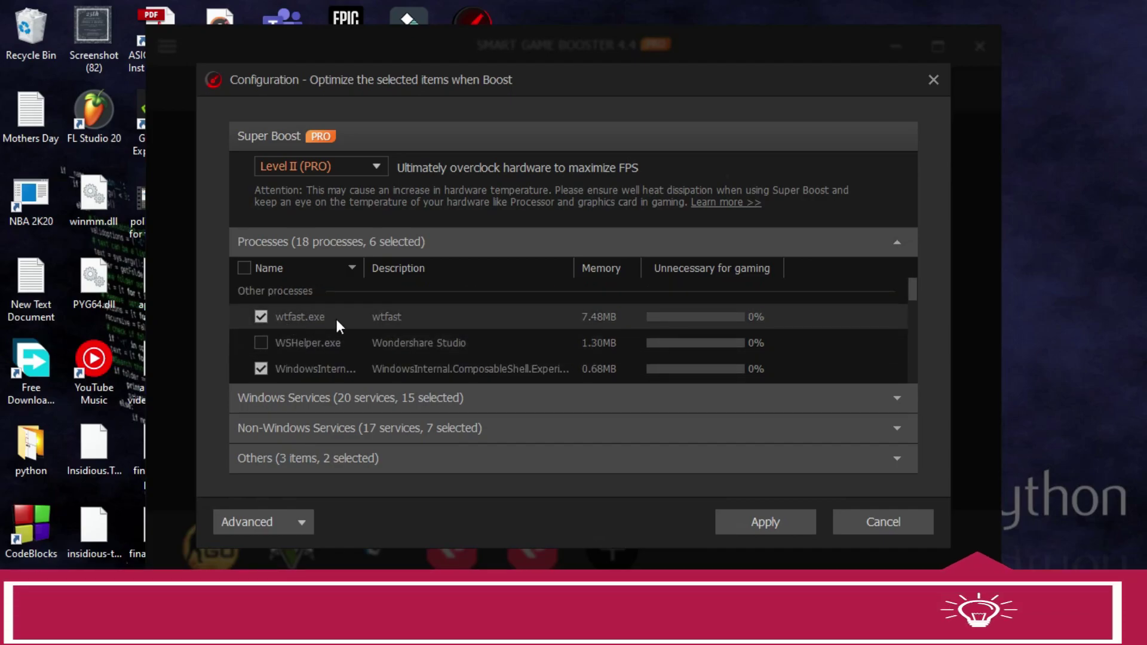
scroll(343, 325, "down", 3)
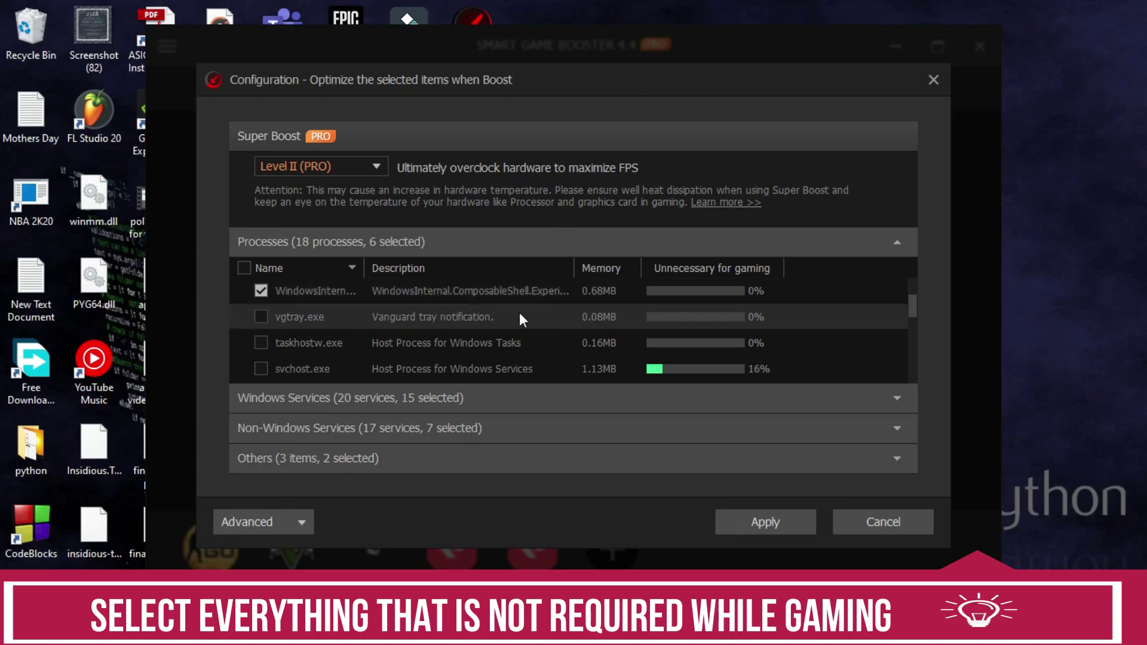
scroll(335, 316, "down", 3)
scroll(324, 333, "down", 3)
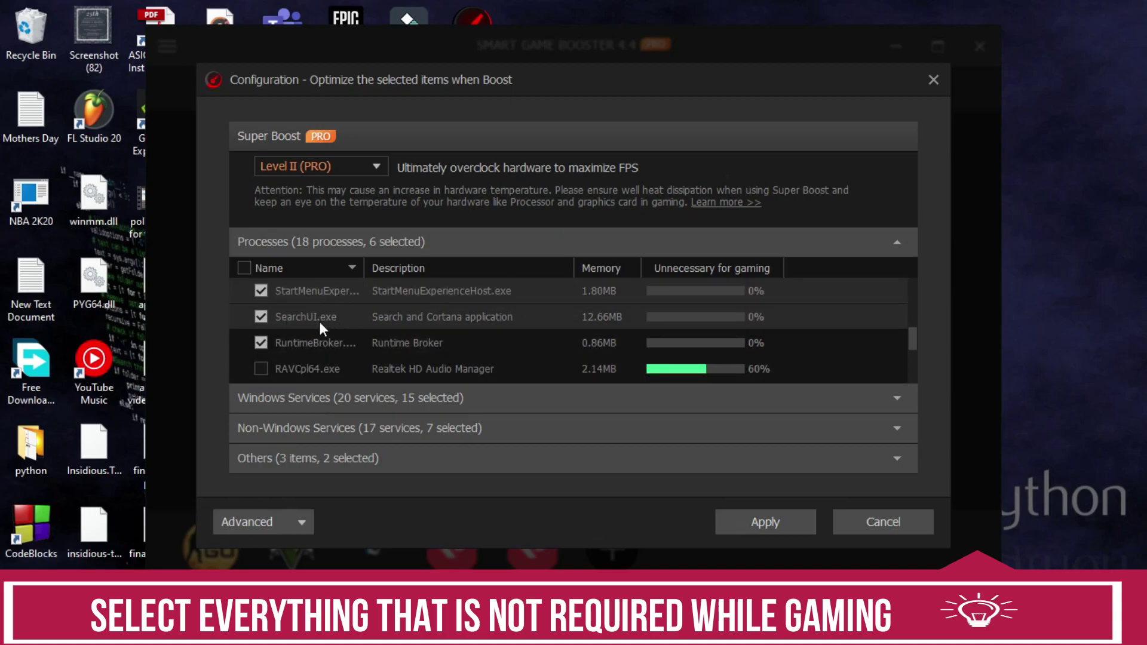
scroll(297, 317, "down", 3)
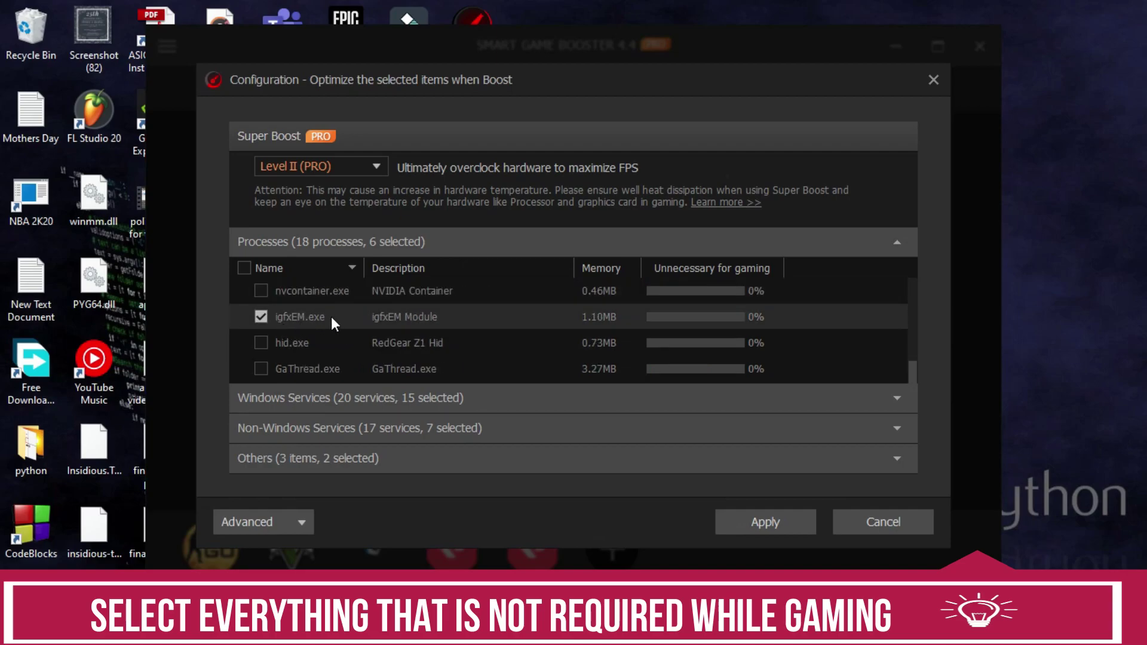
left_click(345, 397)
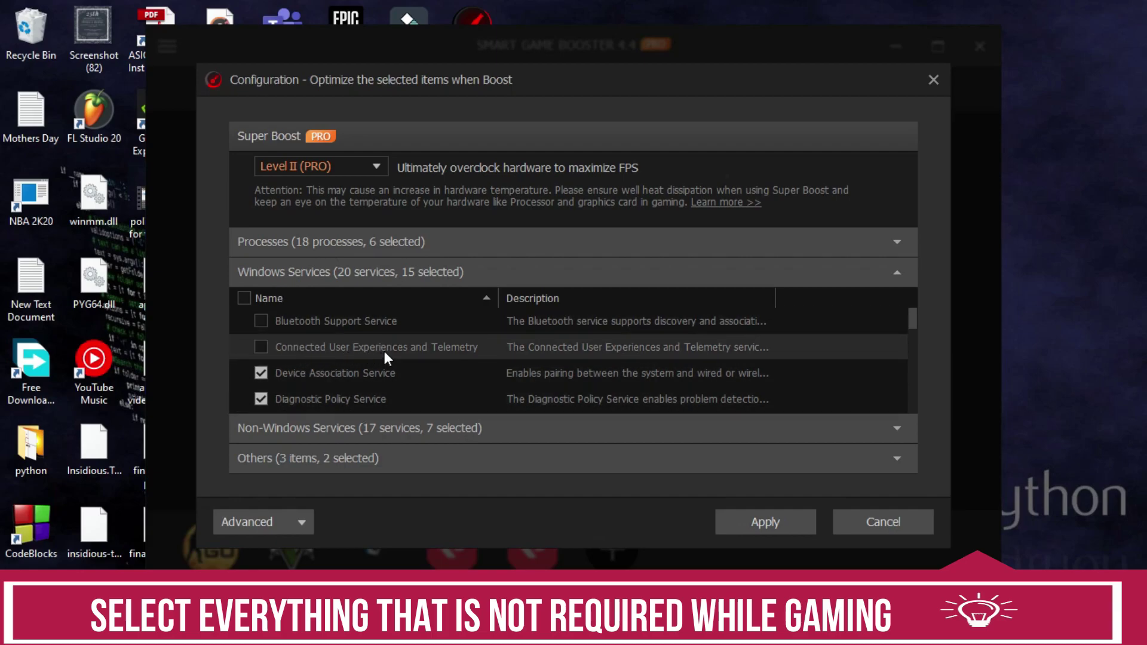
scroll(352, 344, "down", 1)
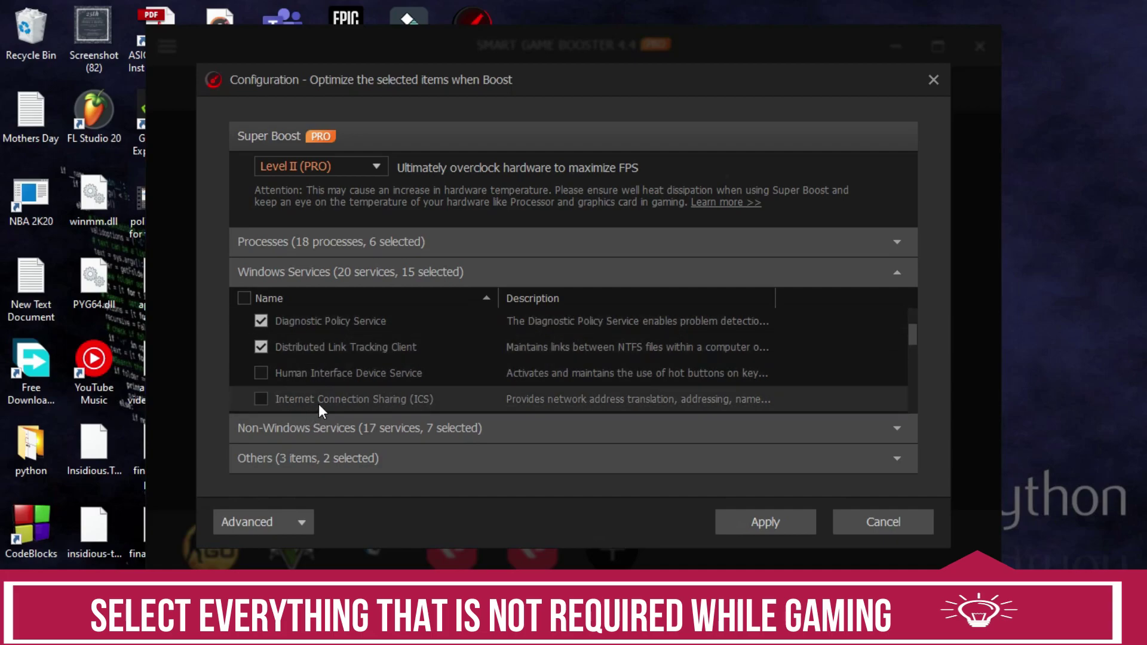
scroll(329, 359, "down", 4)
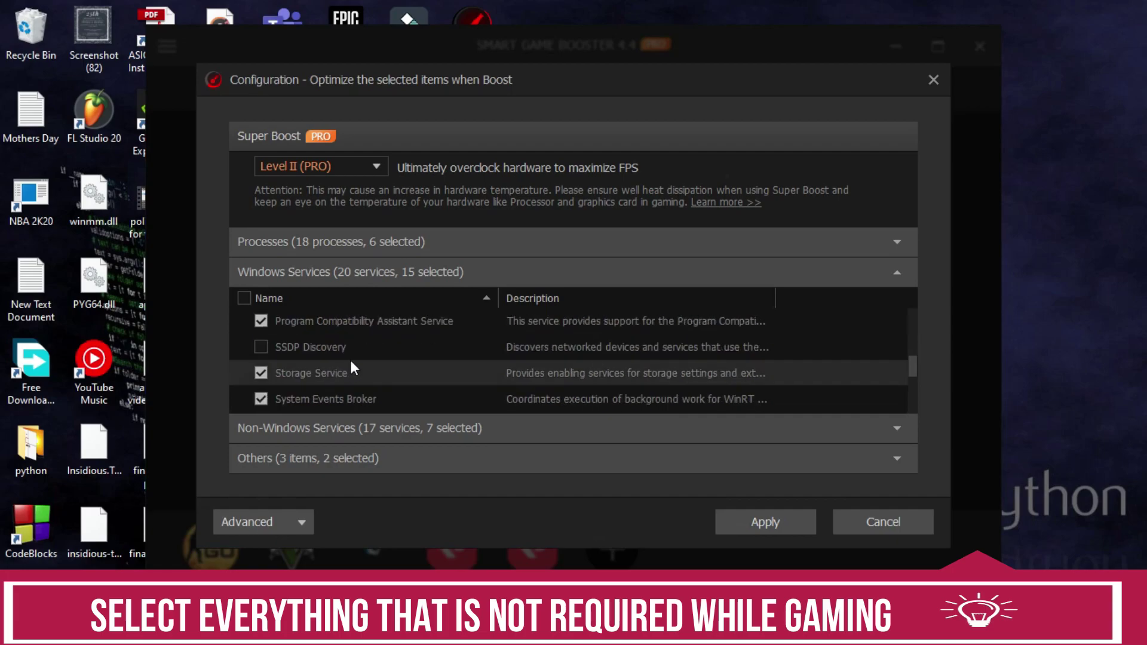
scroll(331, 347, "down", 4)
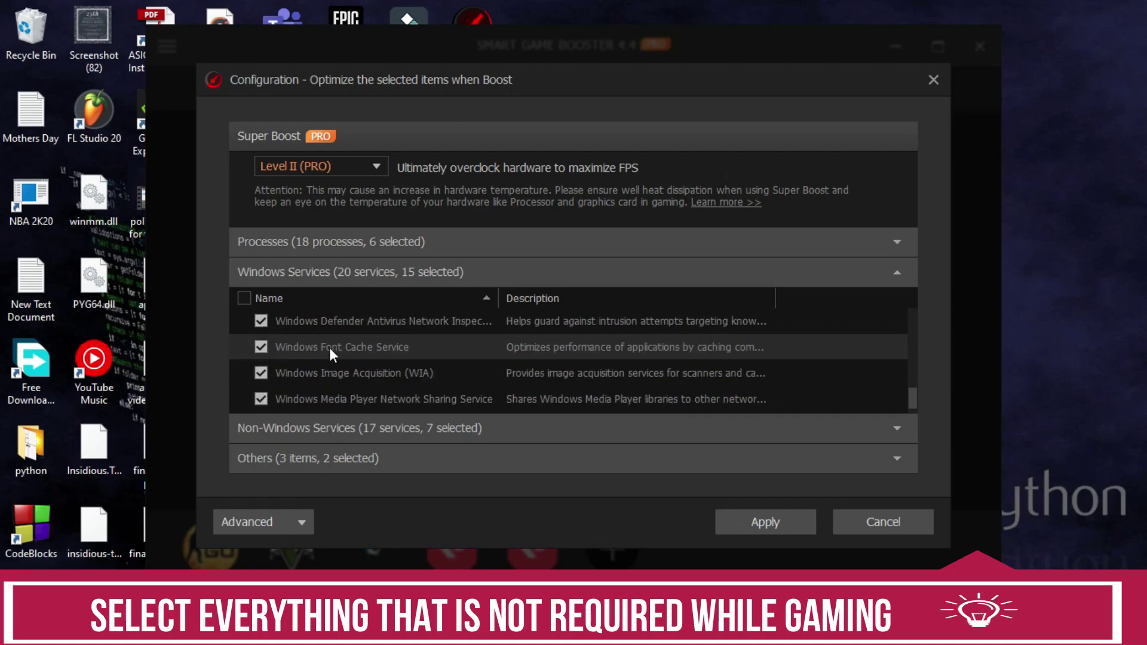
- Review the Non-Windows Services list that boosting will stop
left_click(320, 428)
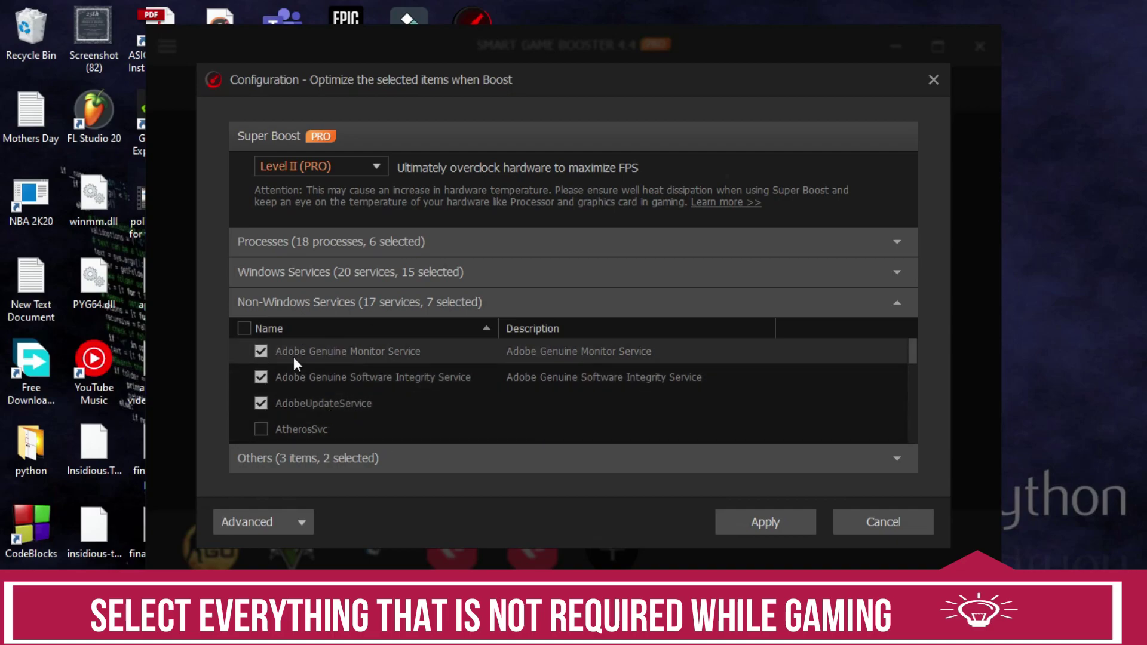
scroll(303, 368, "down", 3)
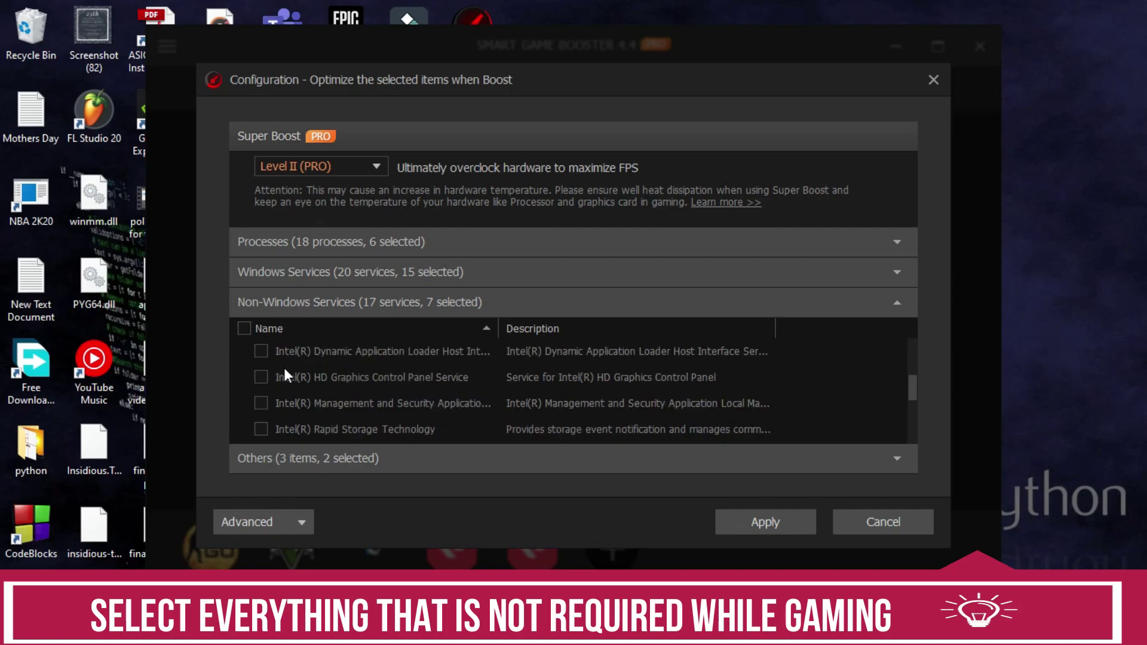
scroll(284, 367, "down", 2)
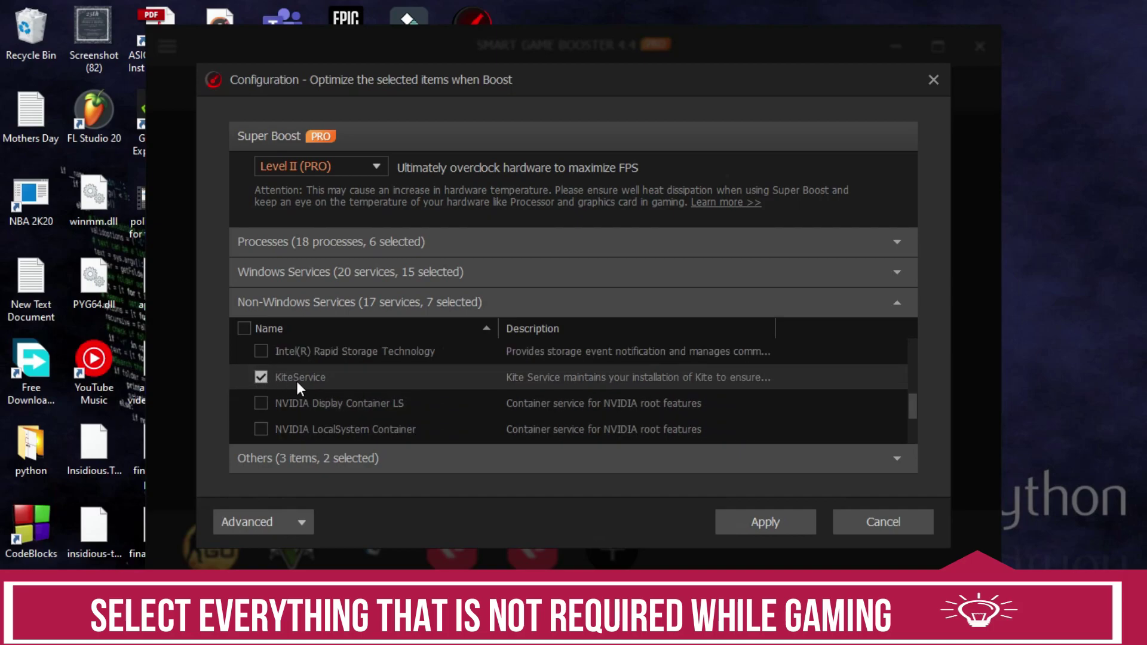
scroll(275, 381, "down", 2)
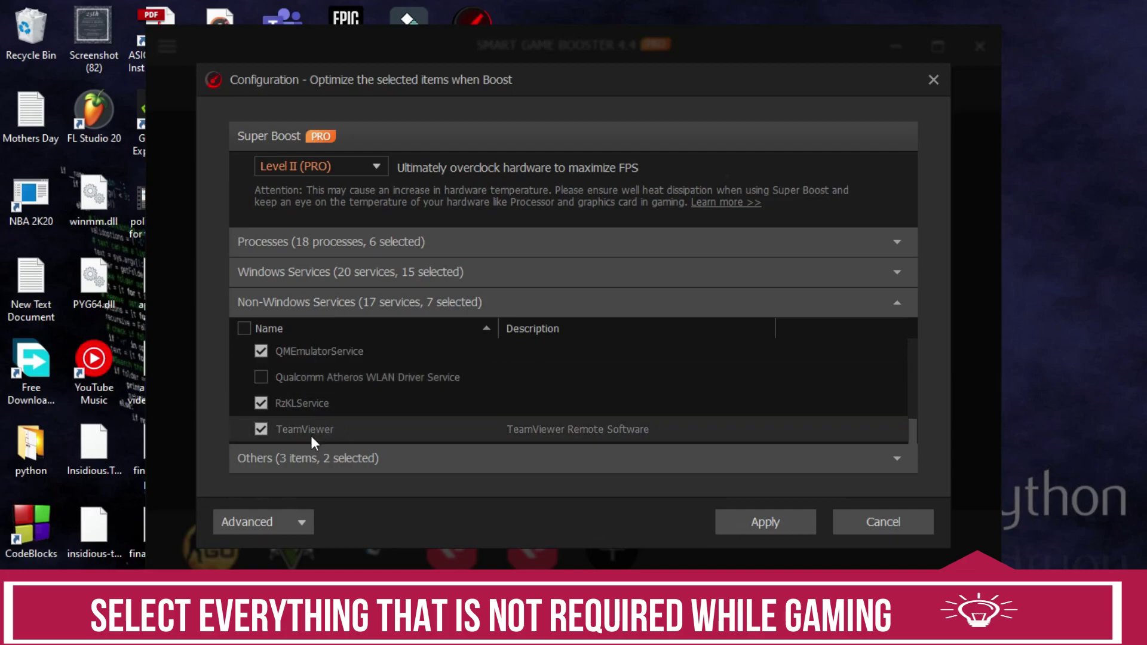
scroll(385, 394, "up", 2)
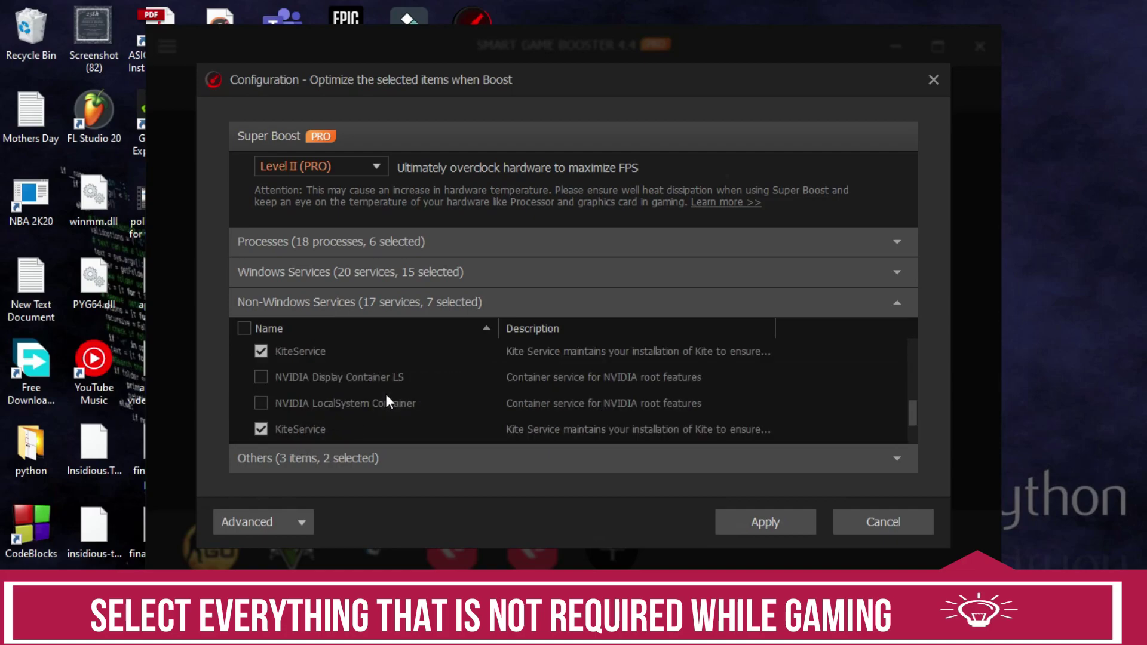
scroll(385, 402, "up", 3)
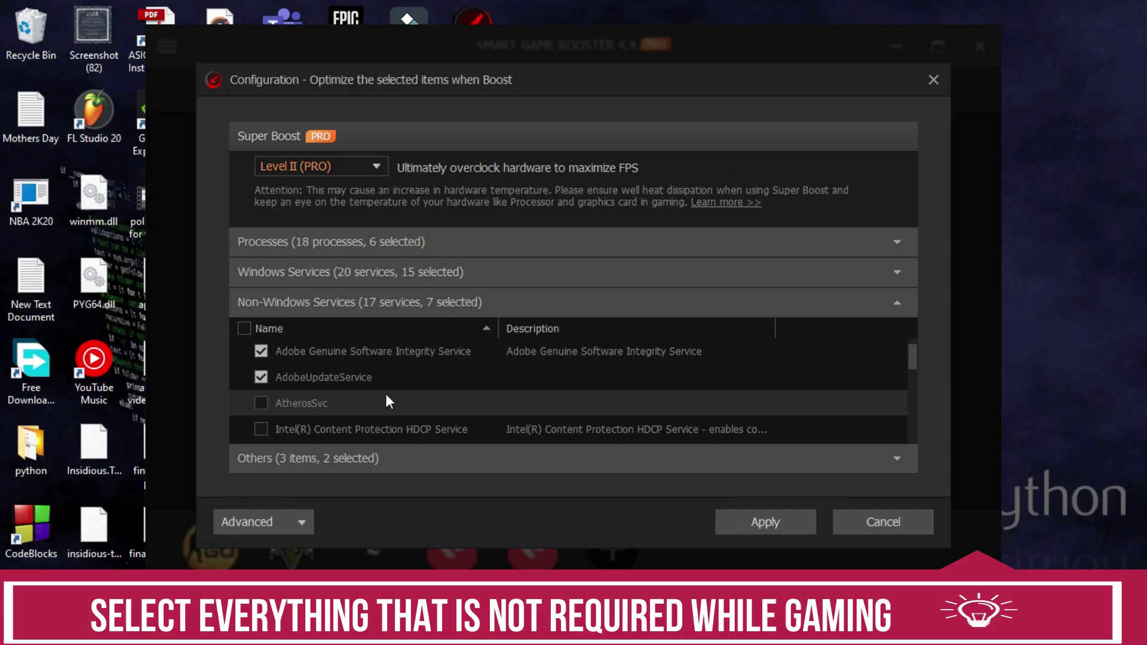
scroll(385, 393, "down", 1)
- Under Others, leave Launch Game on Gaming Desktop switched off
left_click(329, 466)
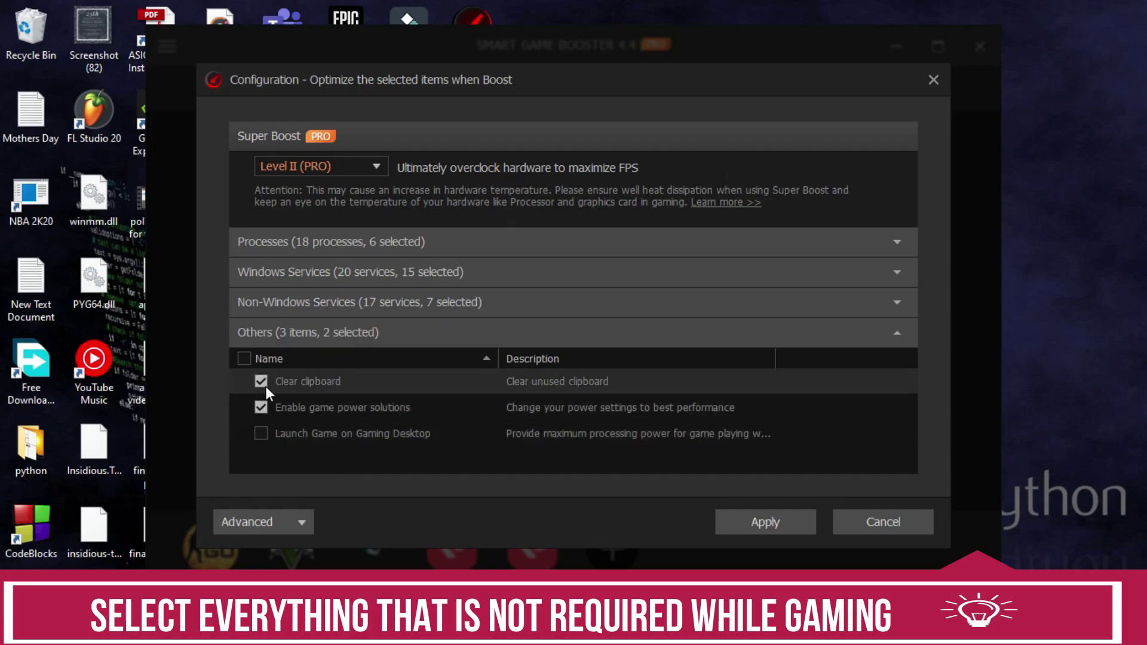
left_click(262, 433)
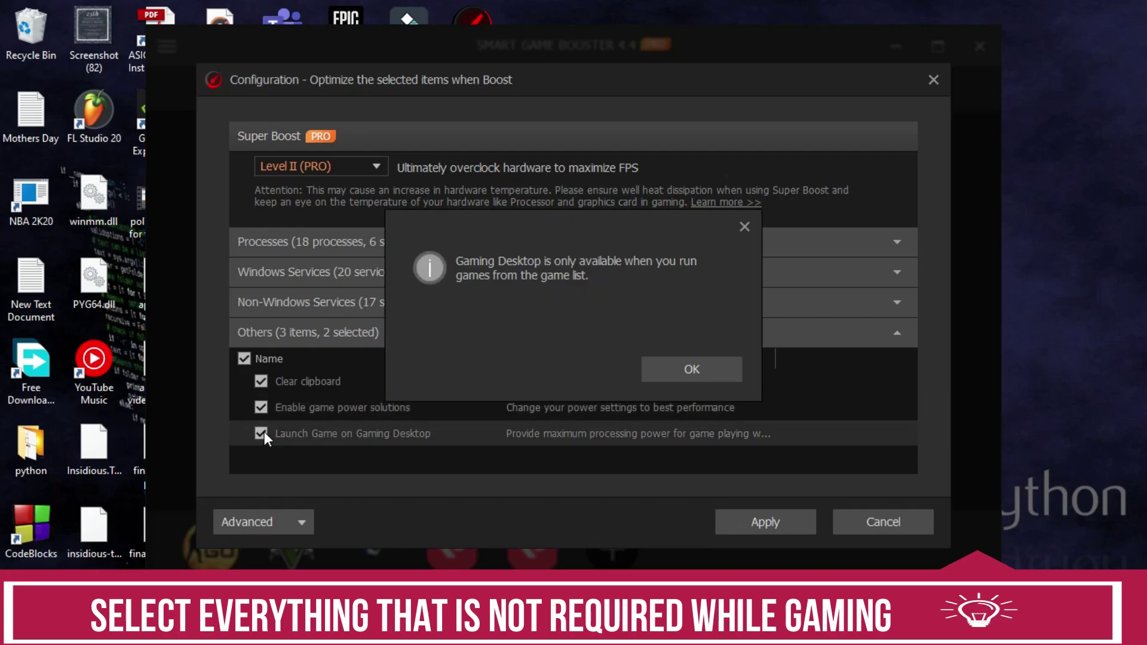
left_click(689, 369)
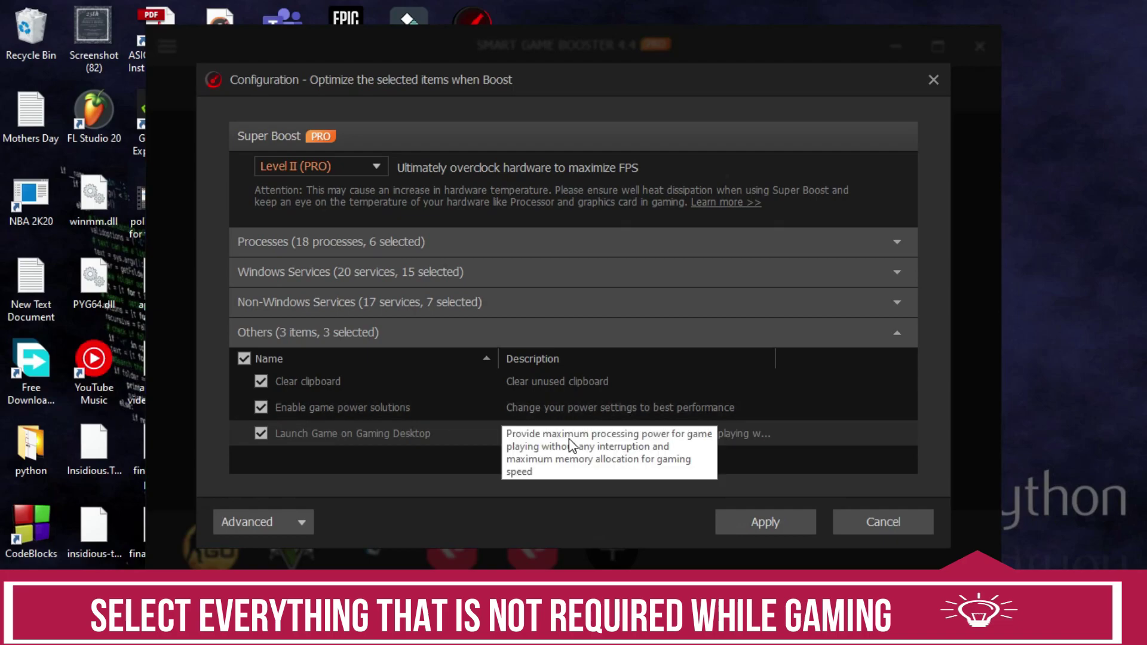
left_click(260, 432)
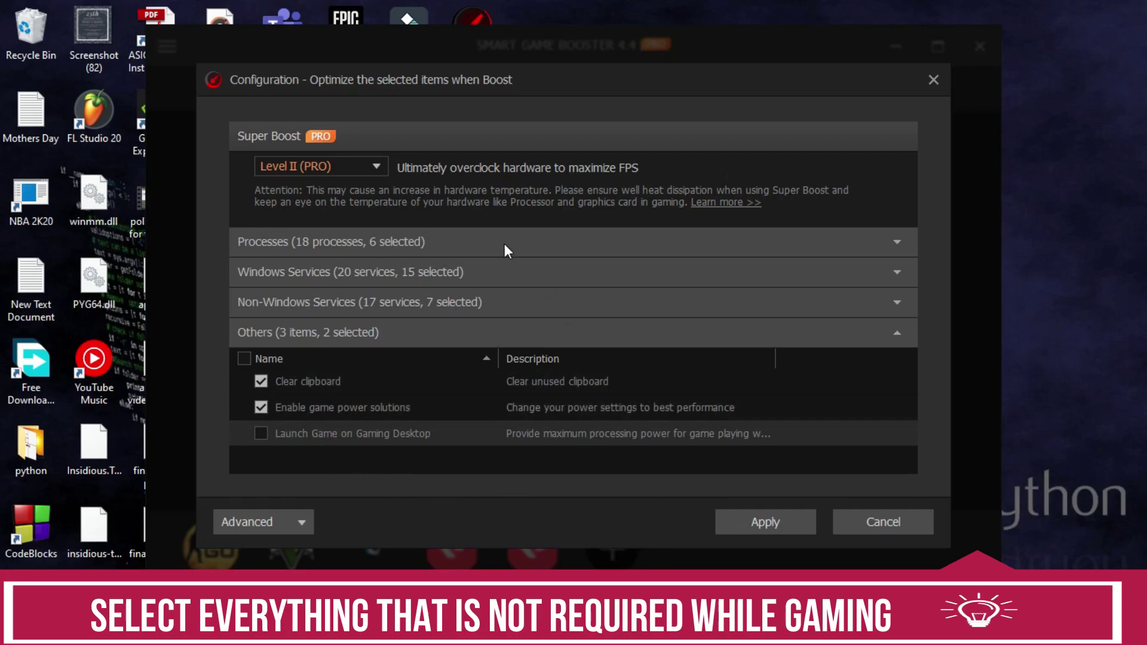
- Apply the boost settings and start updating the Realtek High Definition Audio (SST) driver
left_click(758, 527)
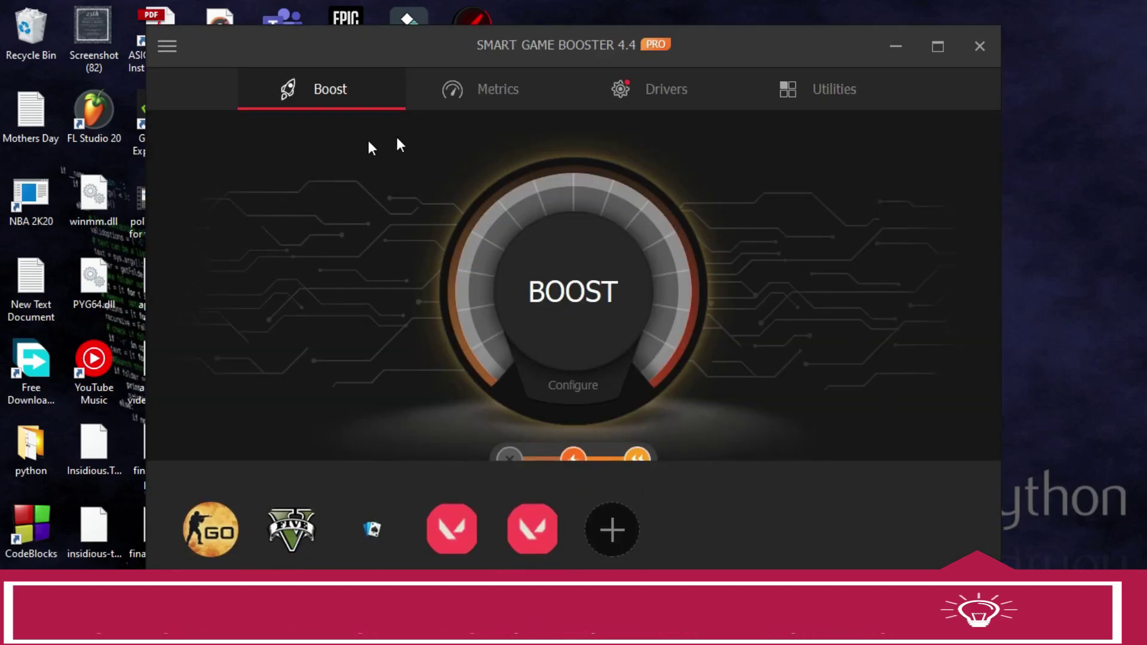
left_click(668, 96)
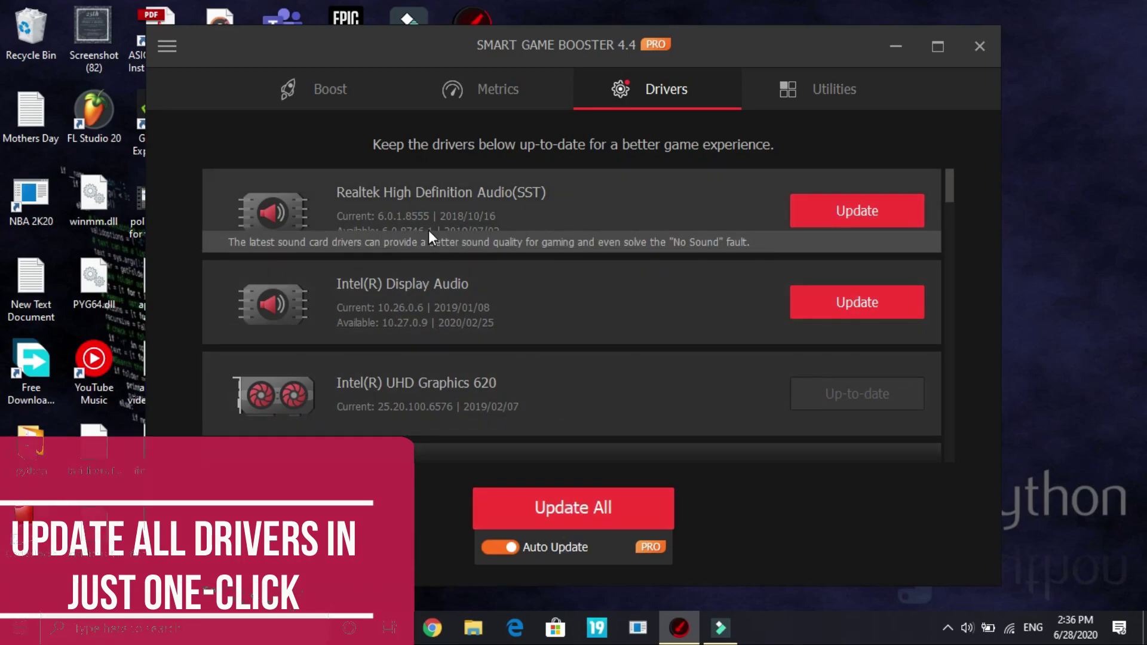
left_click(860, 214)
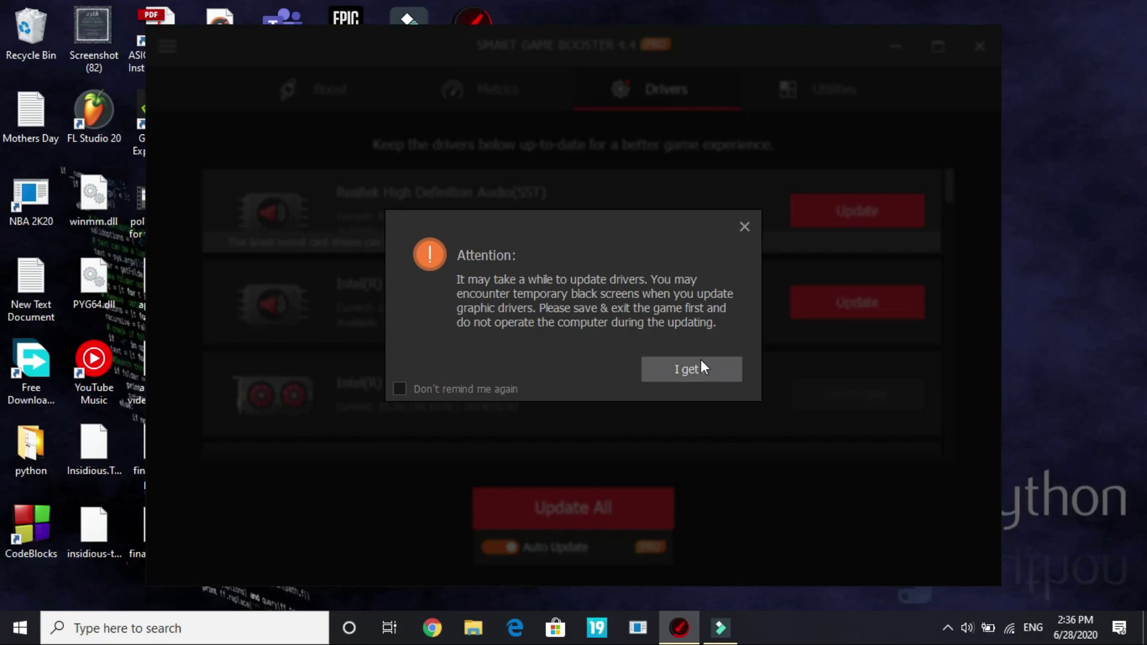
left_click(676, 370)
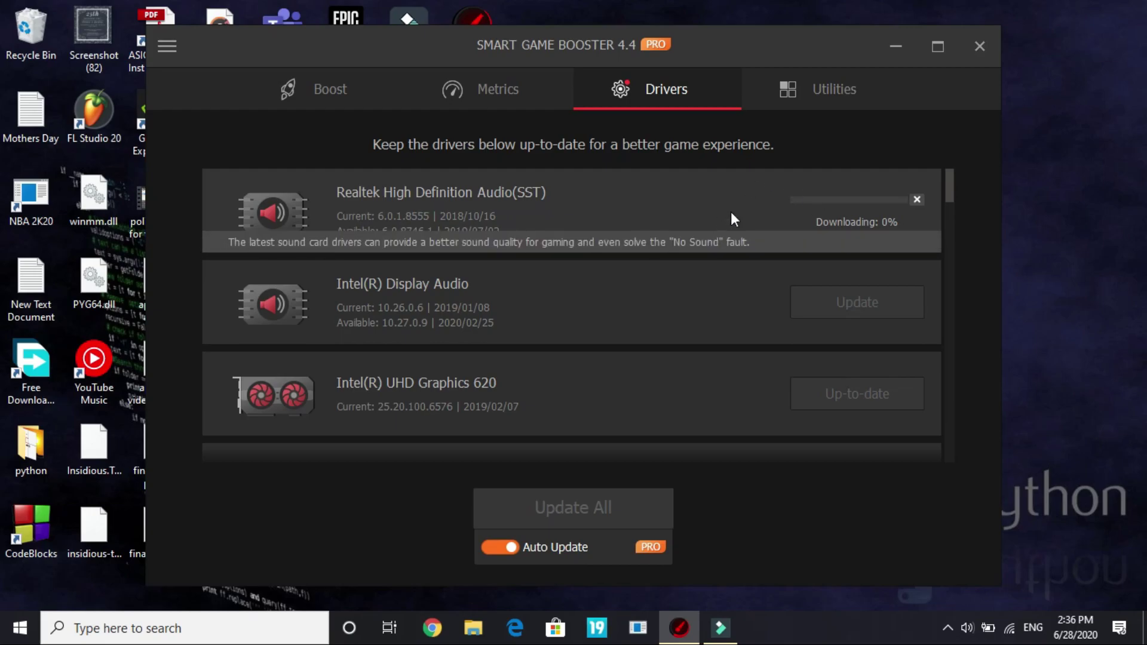
left_click(803, 95)
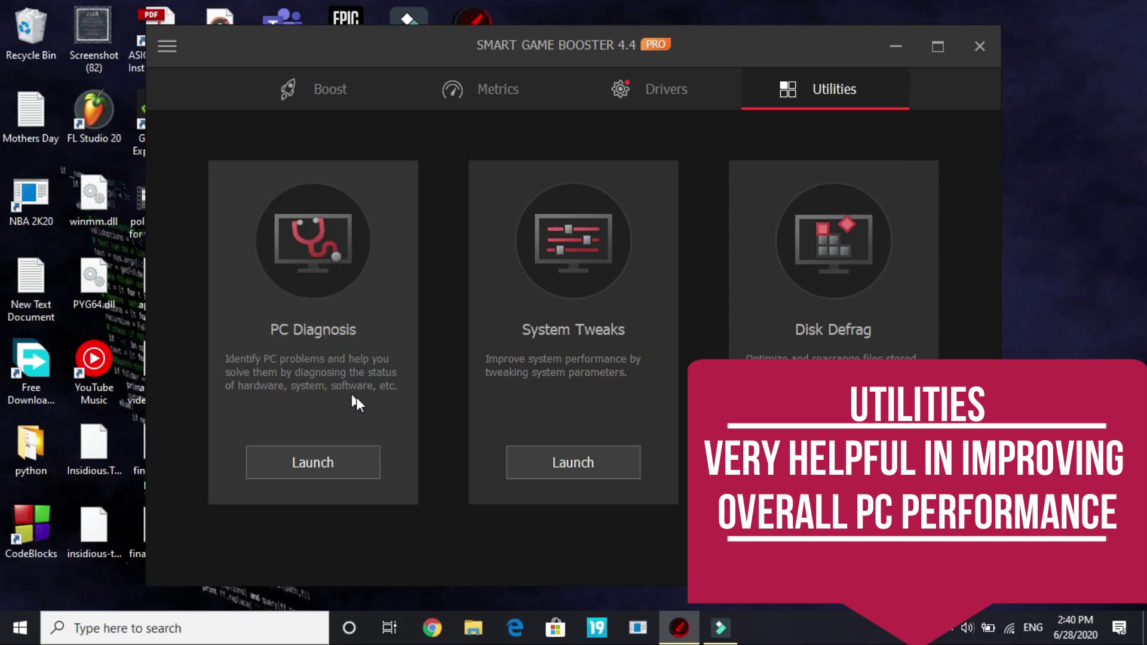
- Run a PC Diagnosis analysis and close the finished report
left_click(312, 460)
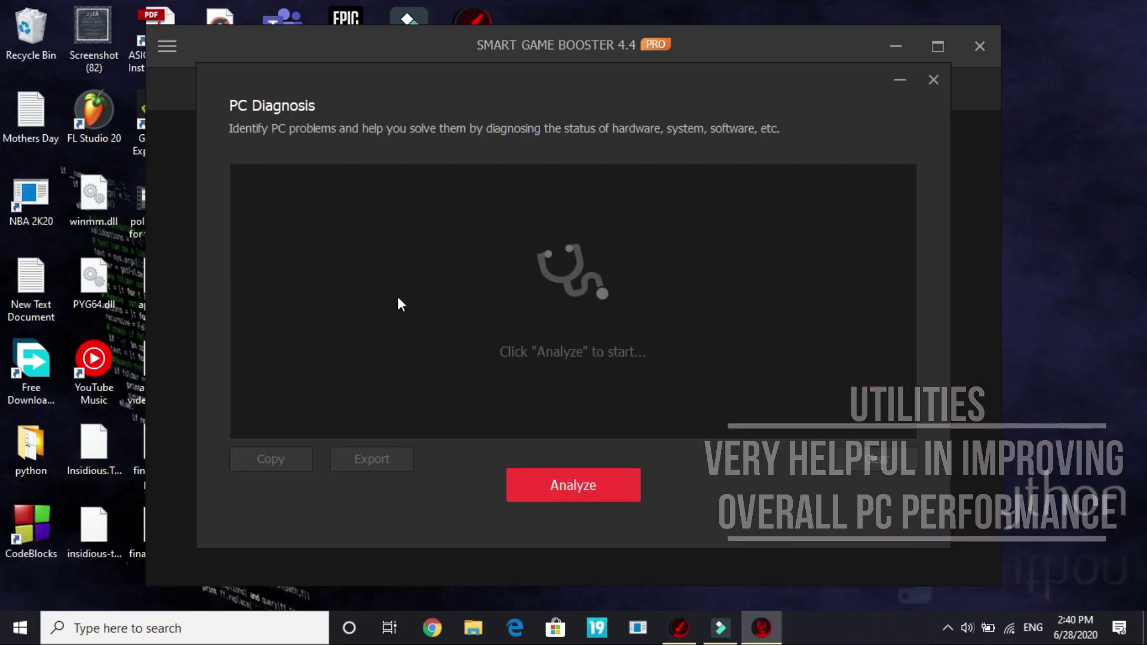
left_click(550, 496)
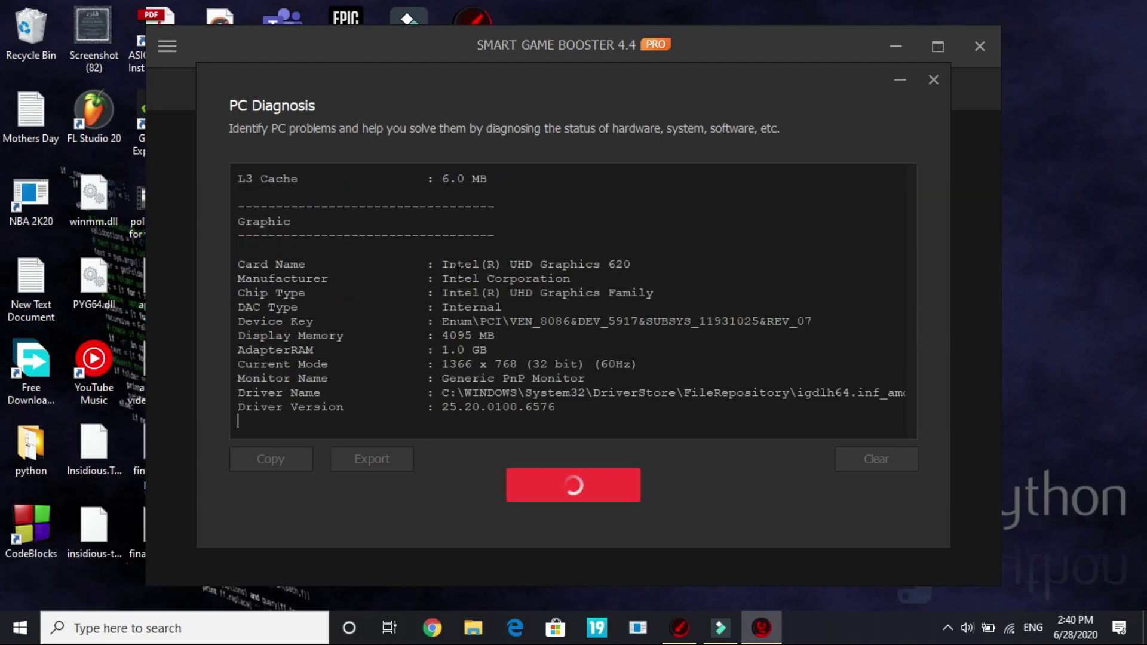
left_click(937, 85)
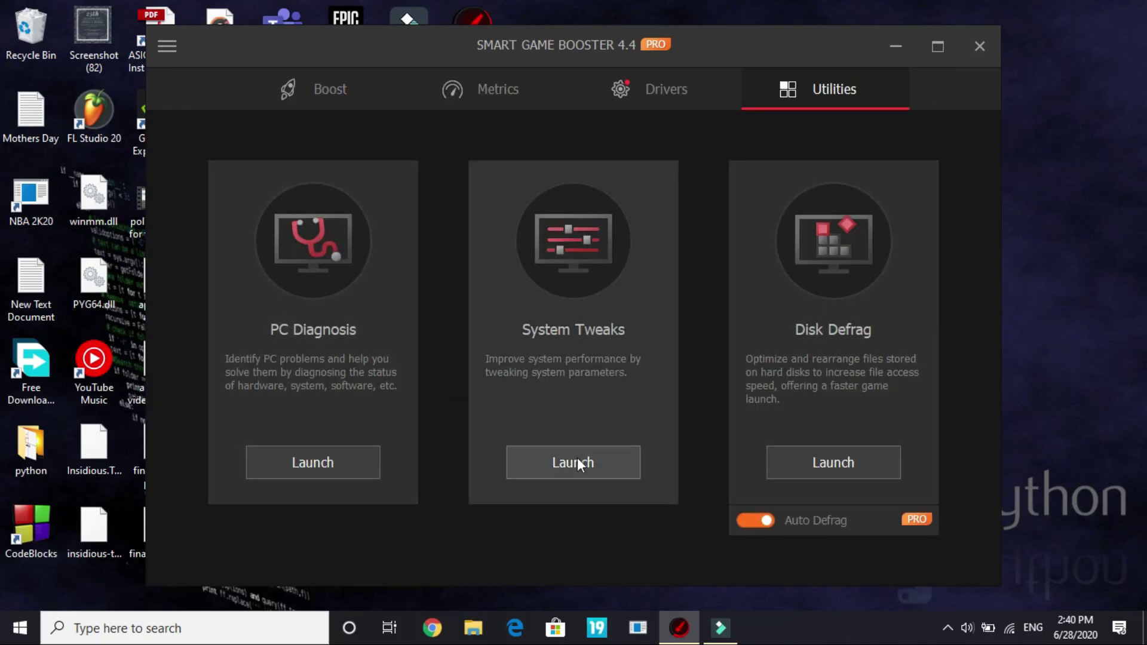
- Run the System Tweaks optimization without rebooting, then close the System Tweaks window
left_click(572, 472)
scroll(308, 290, "down", 5)
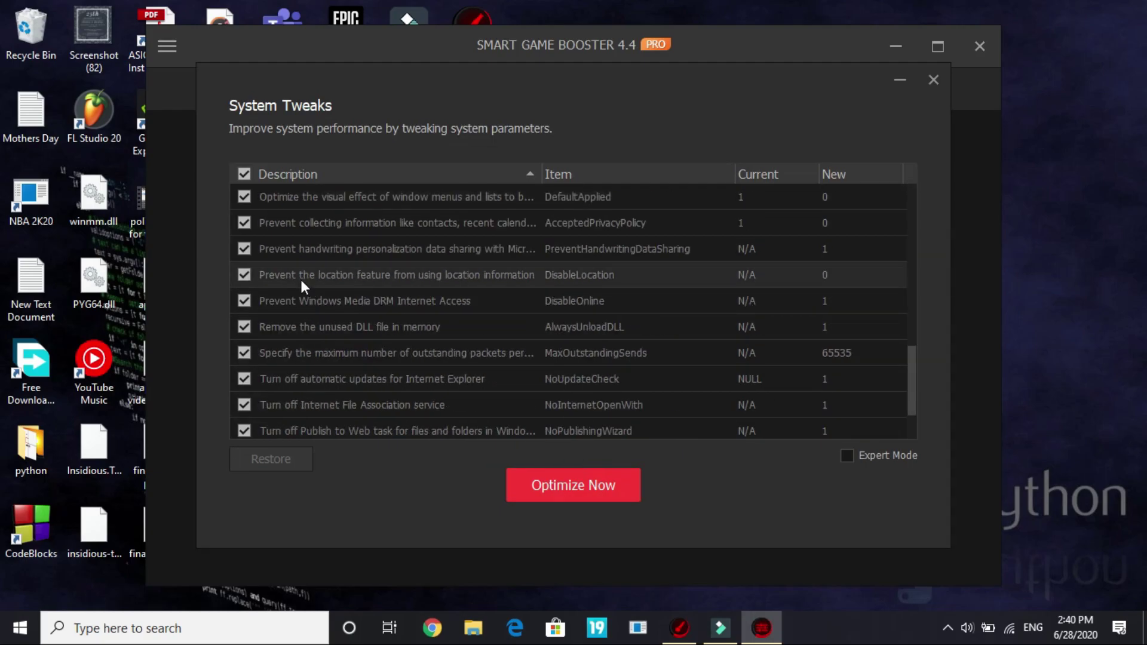
scroll(299, 335, "up", 1)
scroll(303, 347, "down", 1)
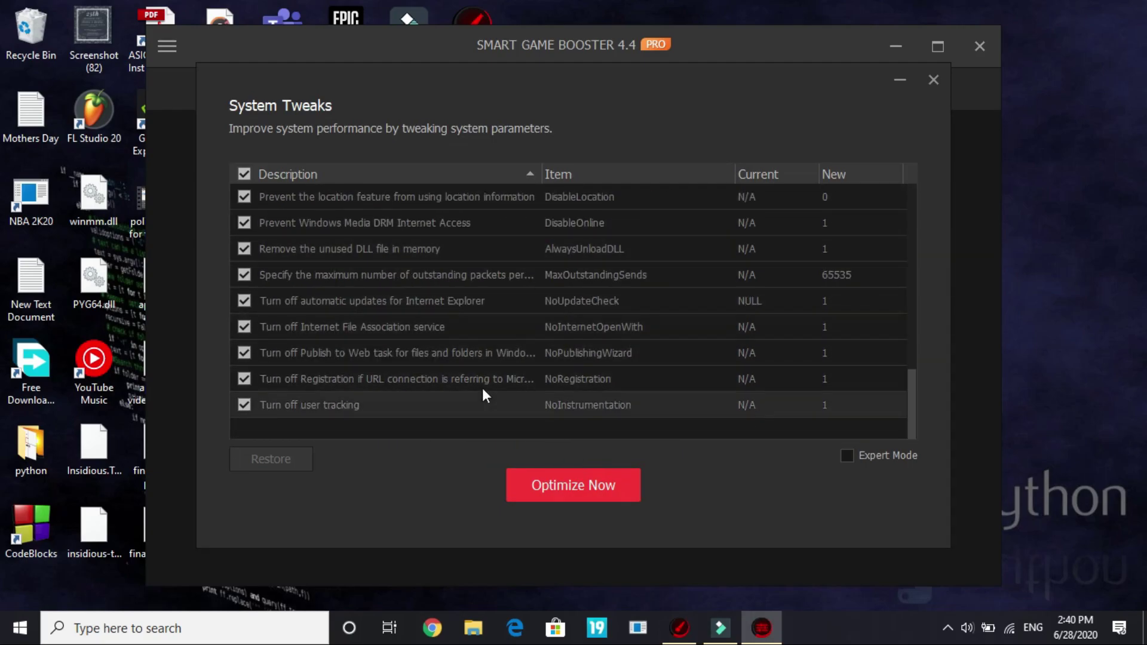
scroll(396, 346, "up", 5)
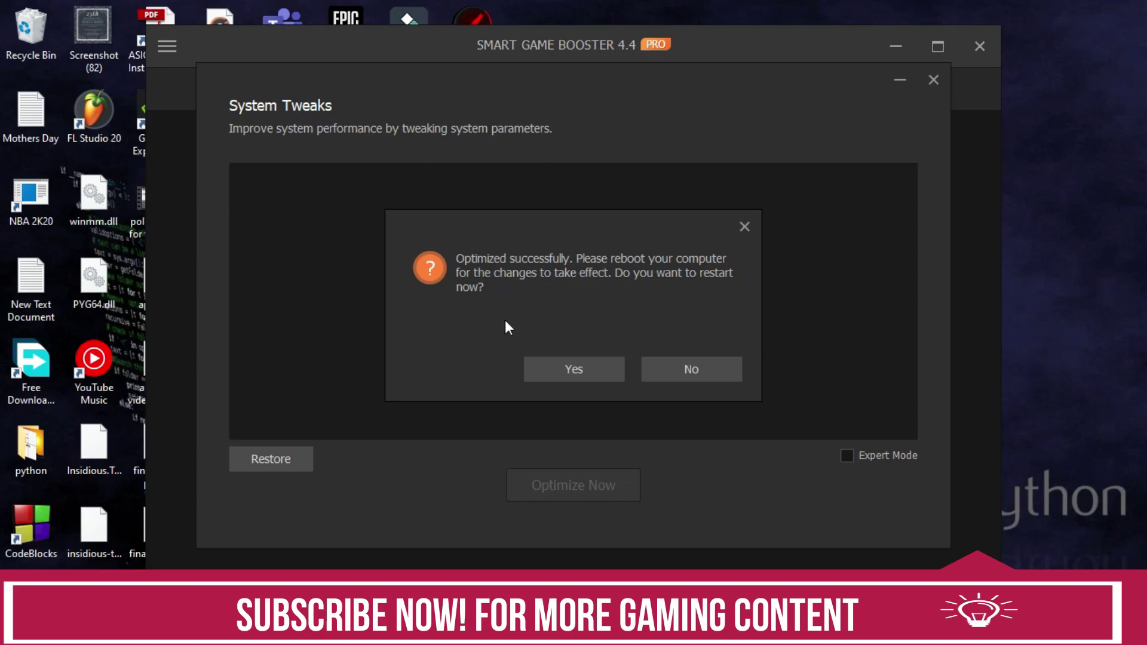
left_click(670, 367)
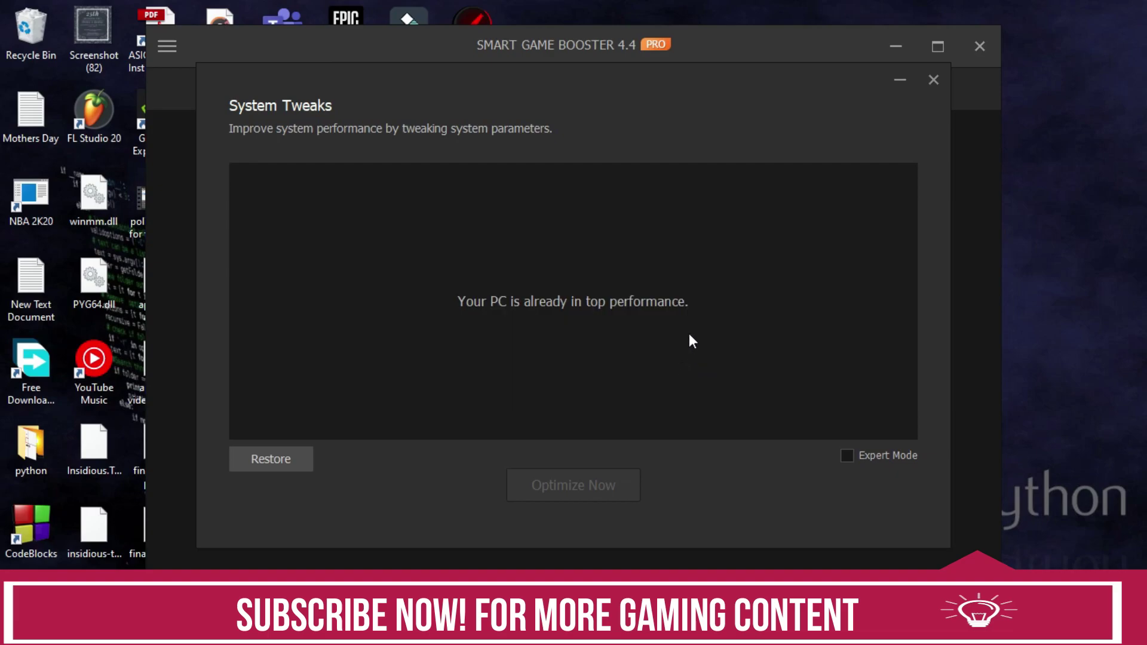
left_click(913, 87)
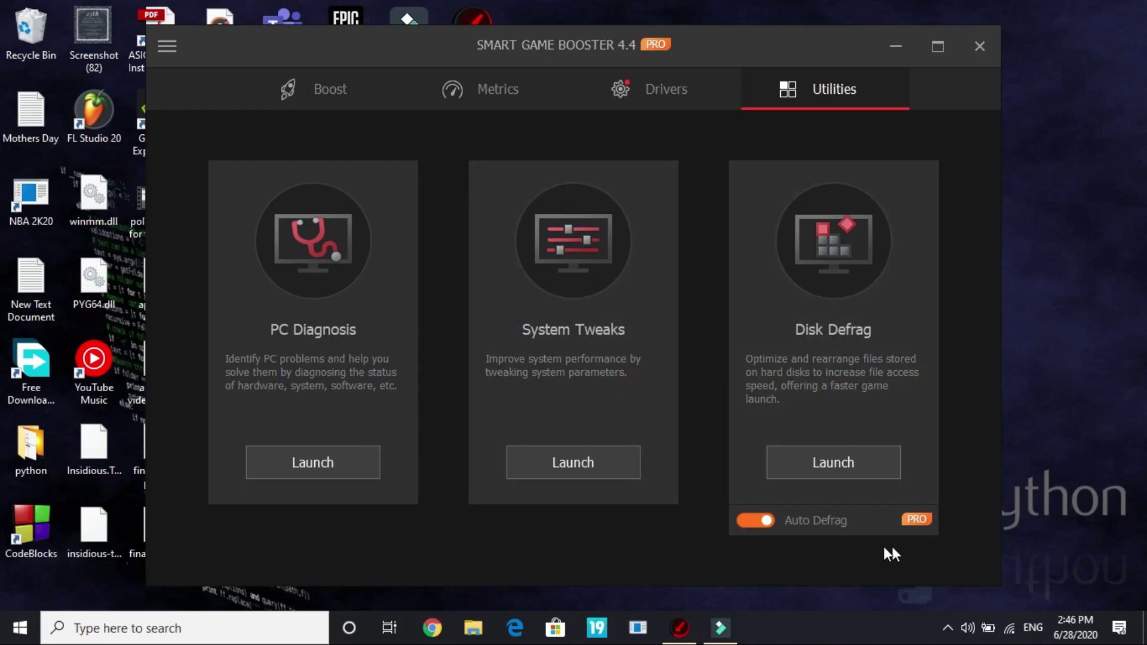
- Defragment only New Volume (D:) with Acer (C:) unchecked, then start a game boost
left_click(862, 471)
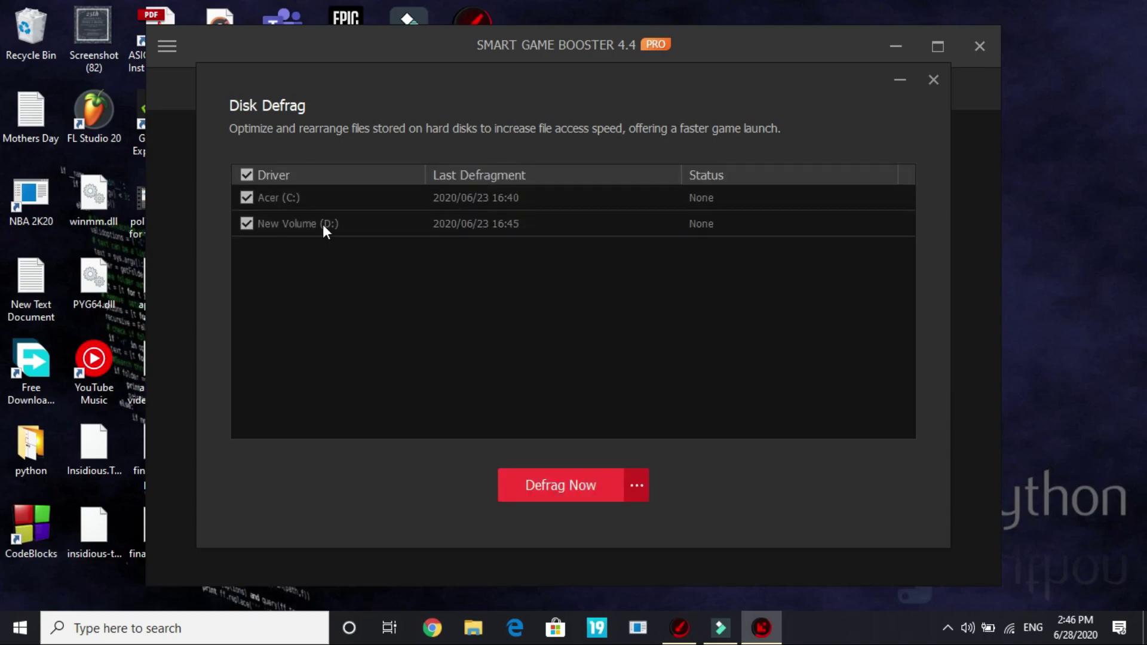
left_click(247, 198)
left_click(528, 491)
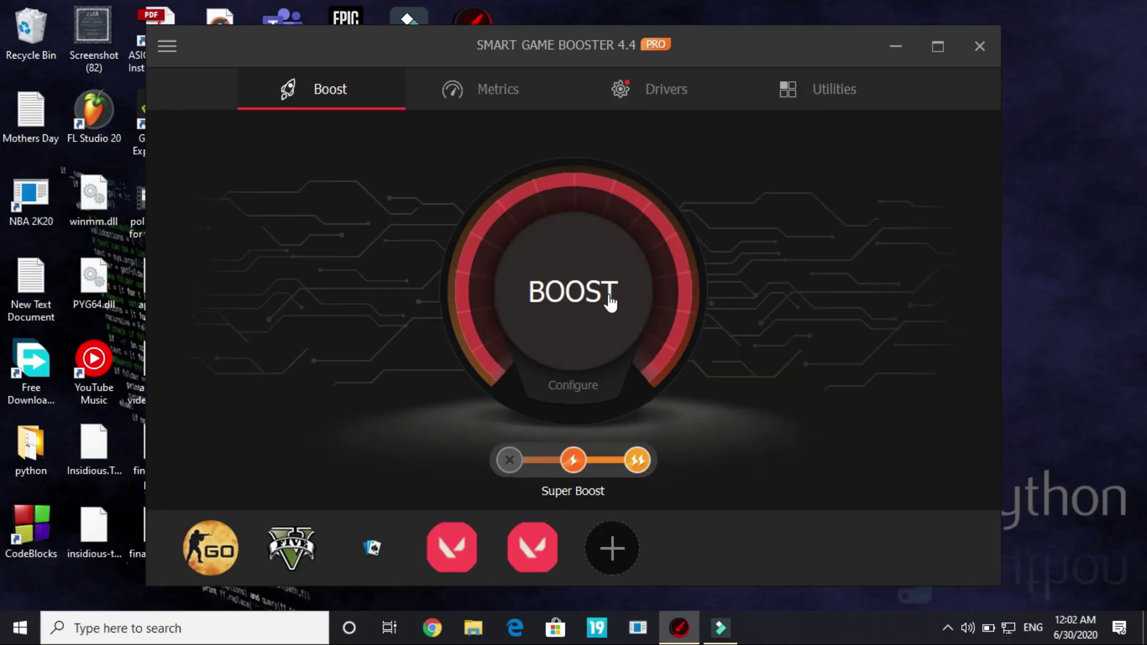
left_click(583, 265)
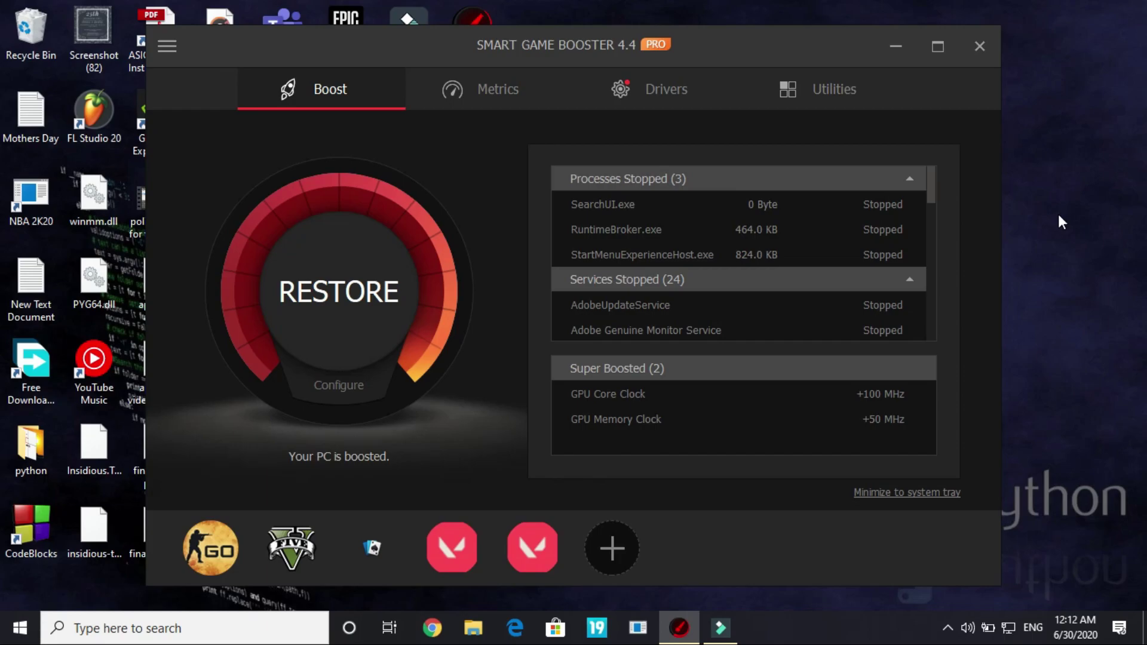
- Close the Smart Game Booster window after the boost stops 3 processes and 24 services
left_click(980, 46)
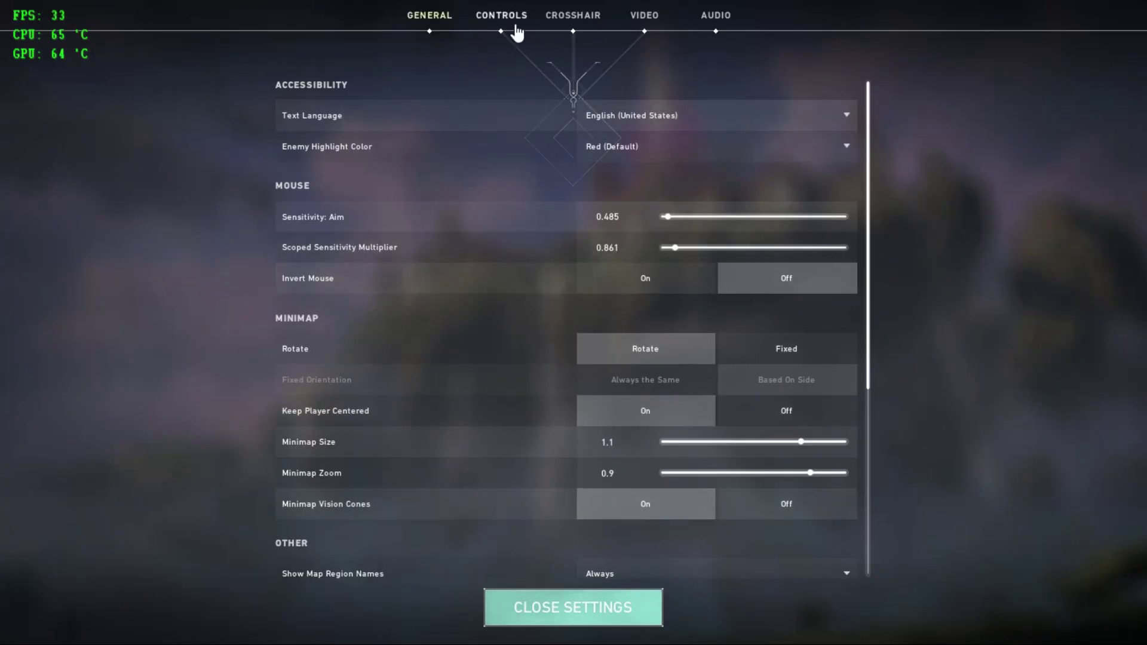
- Check VALORANT's video settings, close them, and start the Ascent custom match
left_click(645, 15)
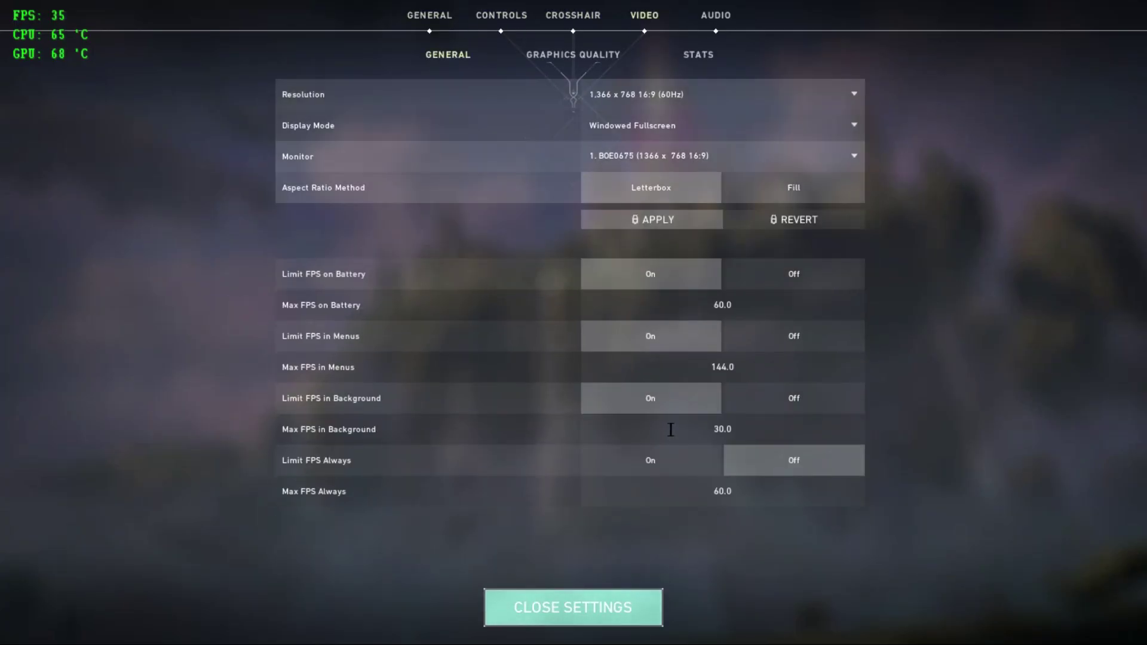
left_click(613, 608)
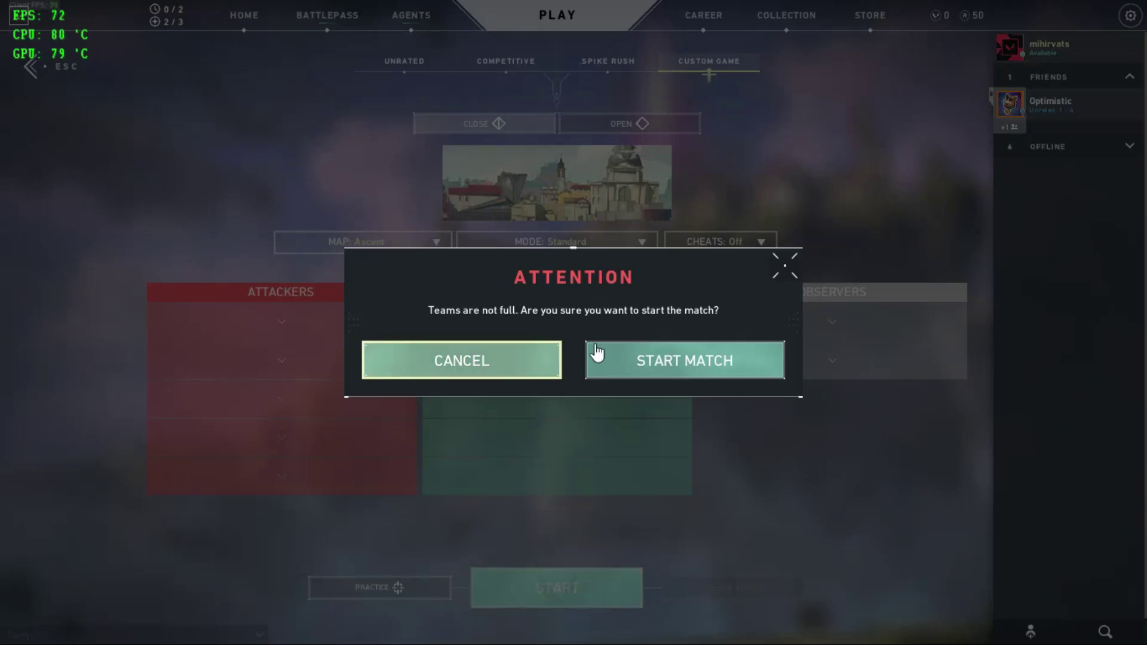
left_click(597, 356)
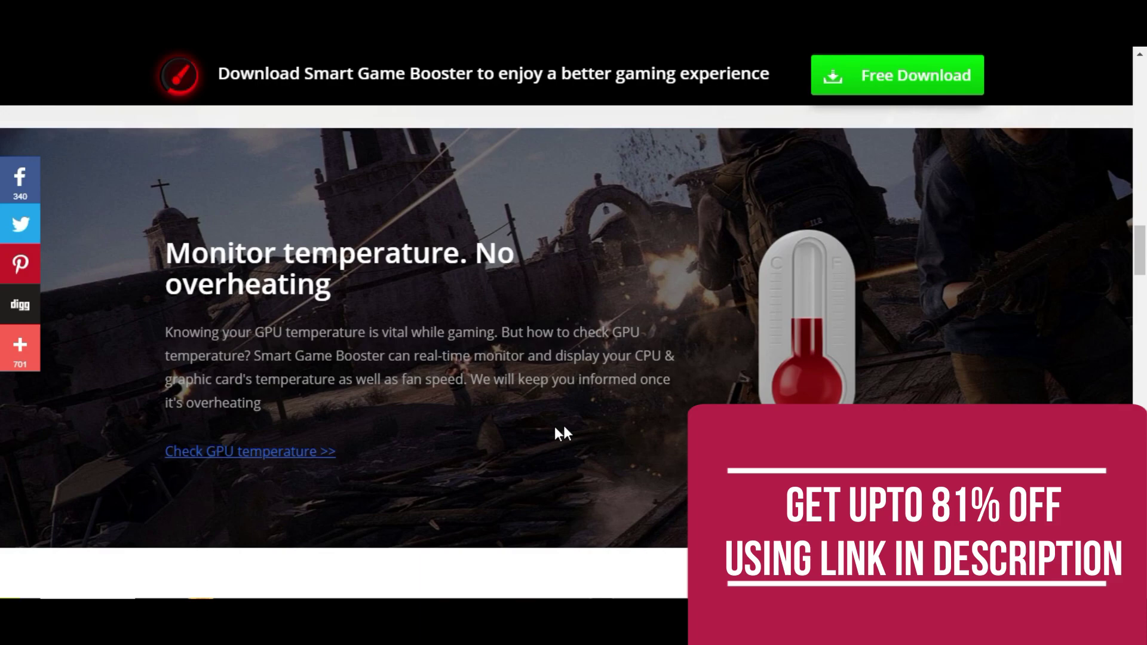
scroll(561, 433, "down", 8)
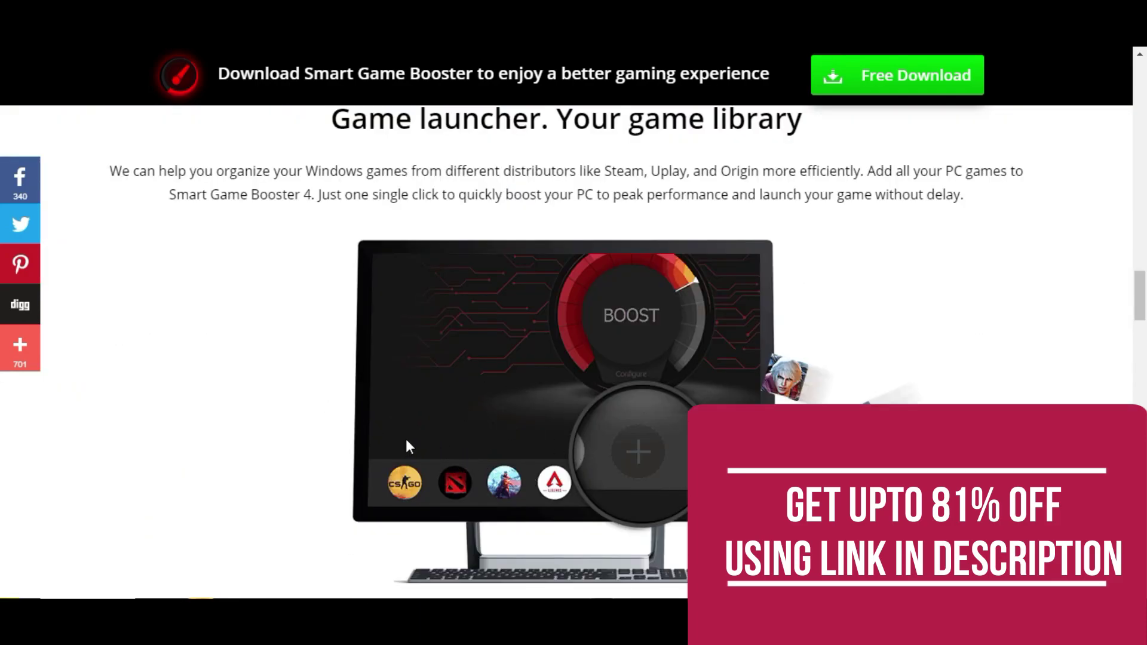
scroll(406, 441, "down", 5)
scroll(439, 427, "down", 5)
scroll(513, 422, "down", 5)
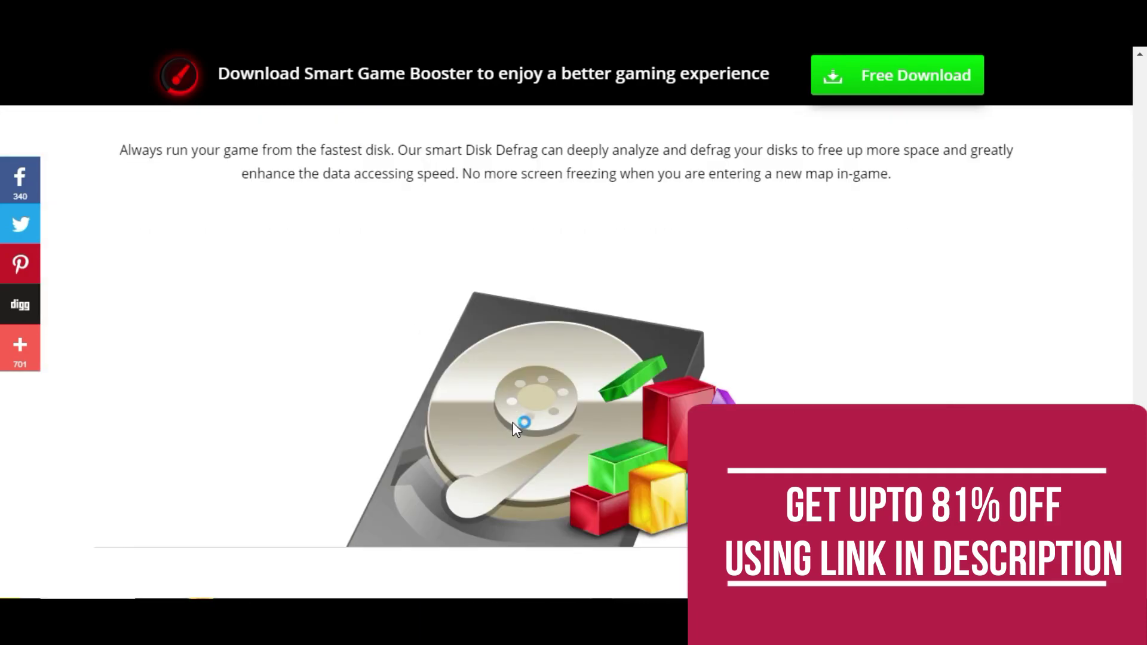
scroll(568, 381, "down", 5)
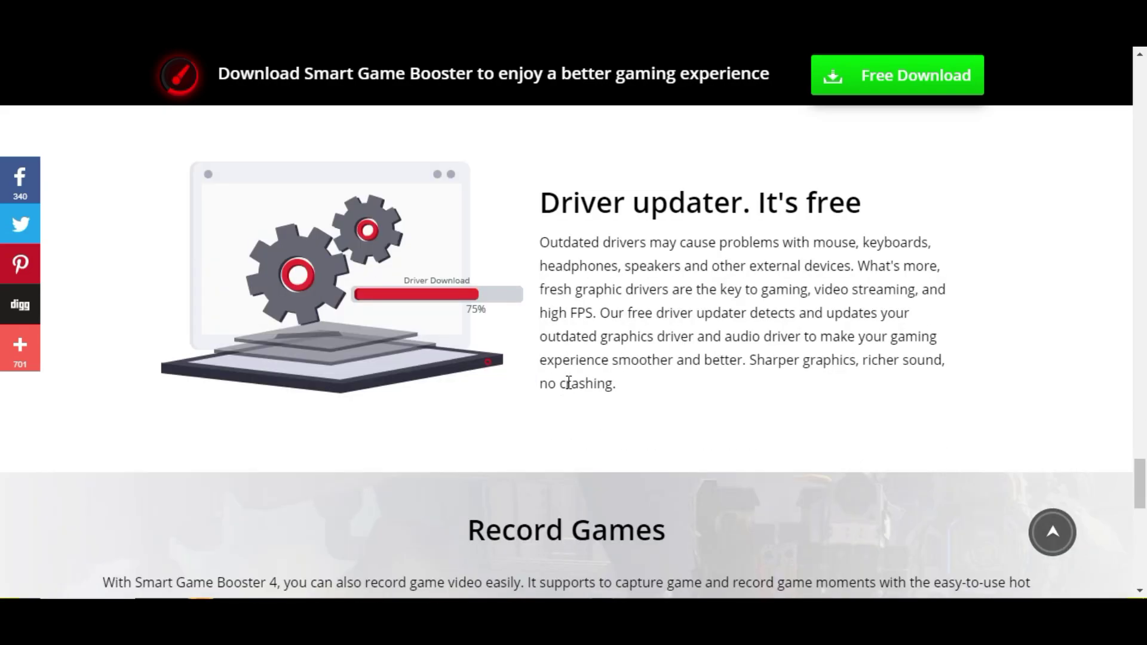
scroll(394, 320, "down", 8)
scroll(296, 307, "up", 1)
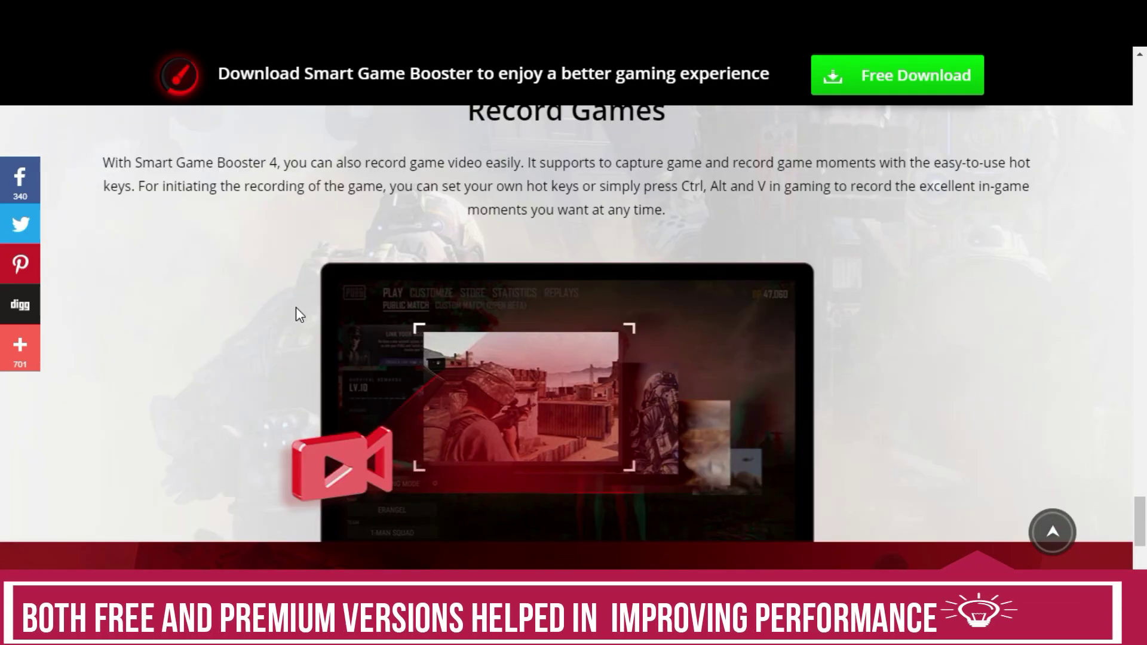
scroll(315, 317, "up", 1)
scroll(424, 346, "down", 5)
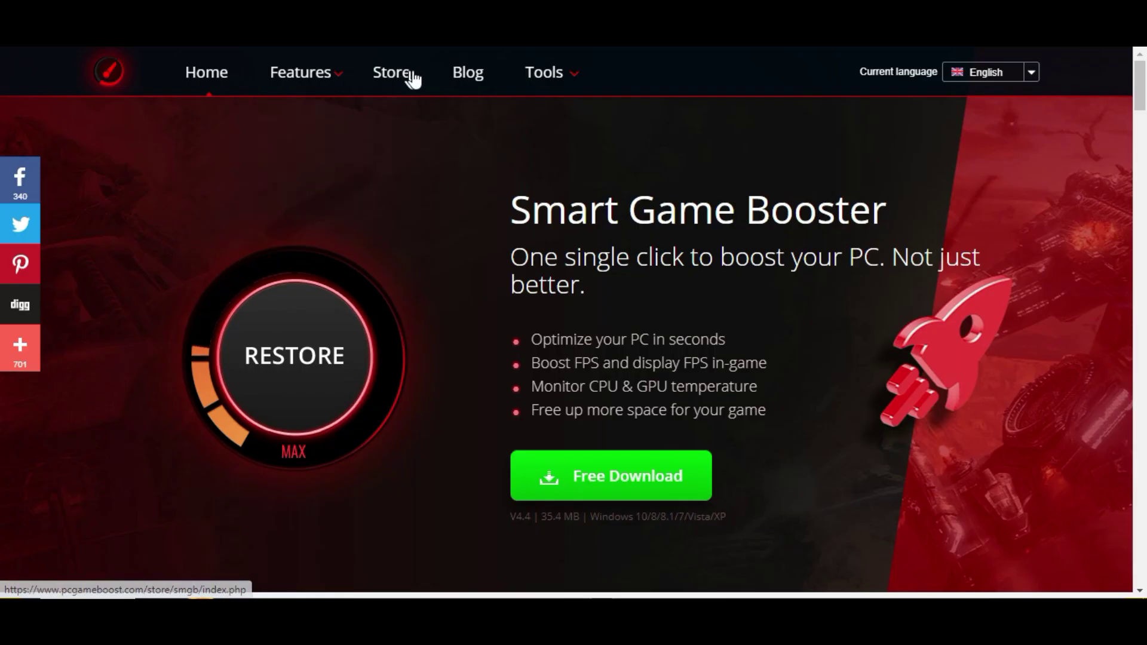
scroll(435, 307, "down", 10)
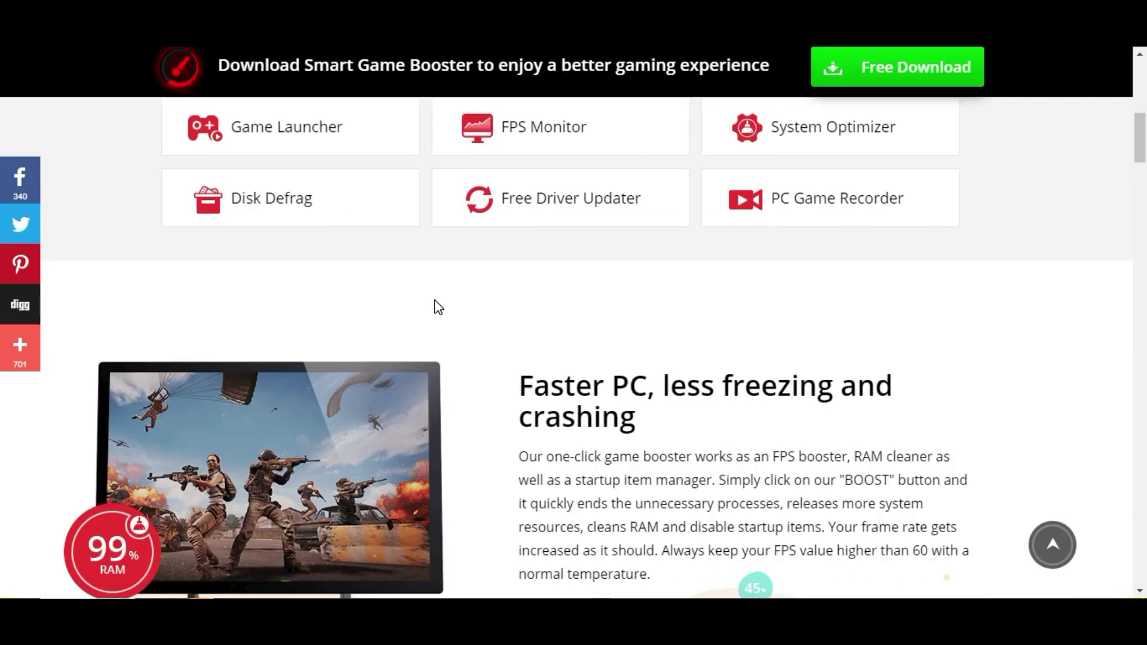
scroll(435, 309, "up", 3)
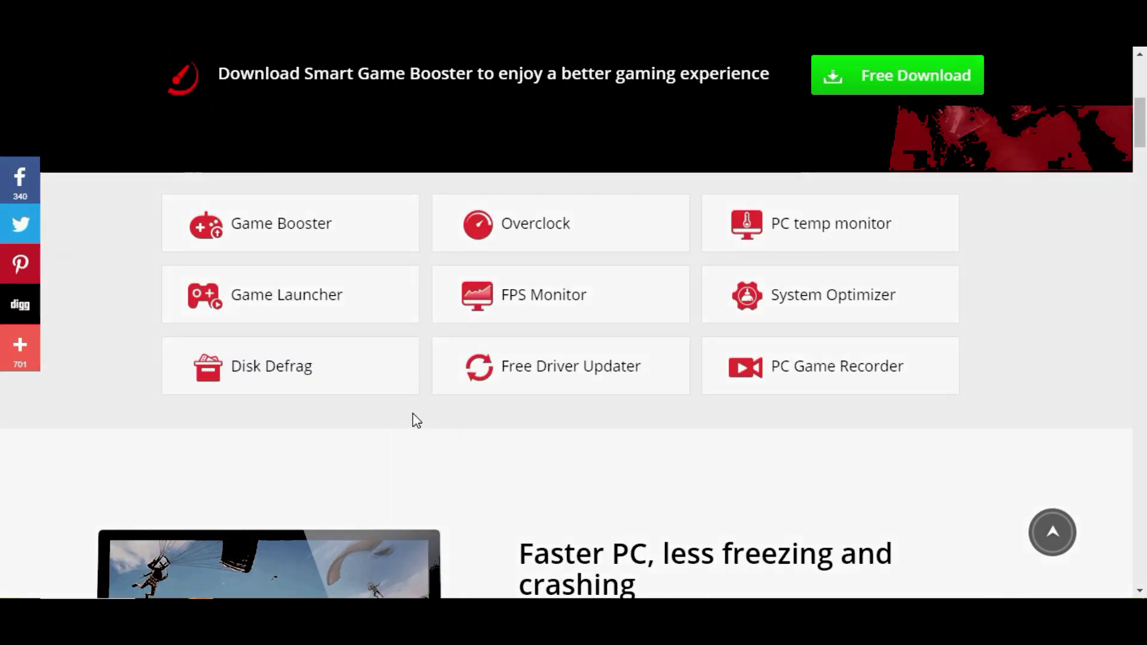
scroll(407, 421, "down", 4)
scroll(504, 392, "down", 7)
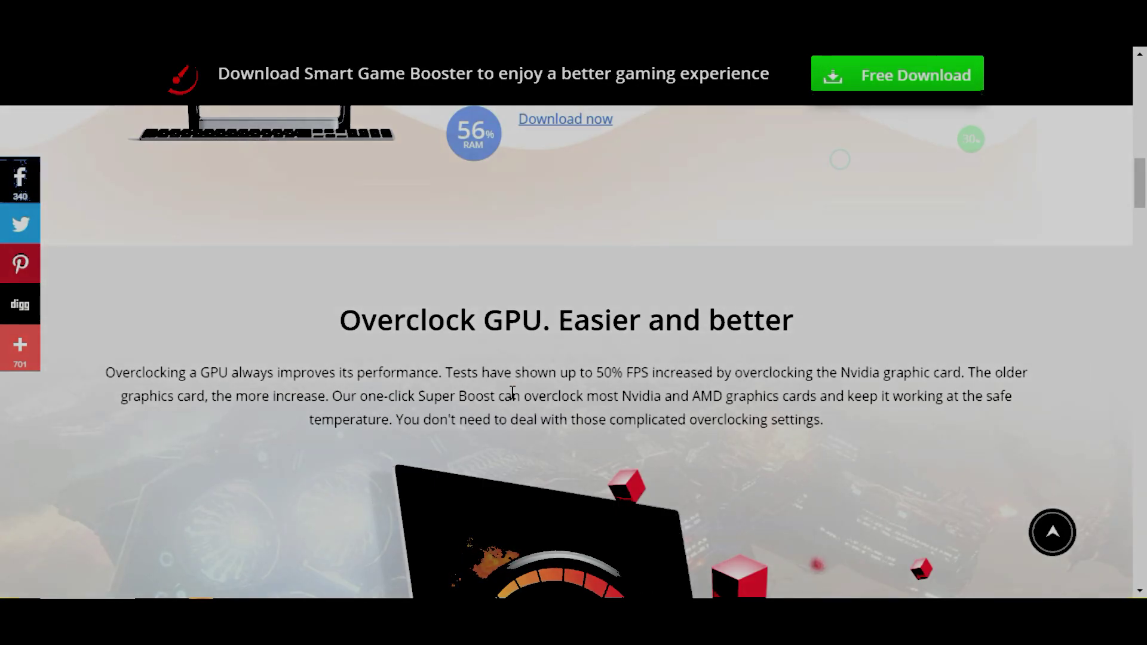
scroll(511, 392, "down", 10)
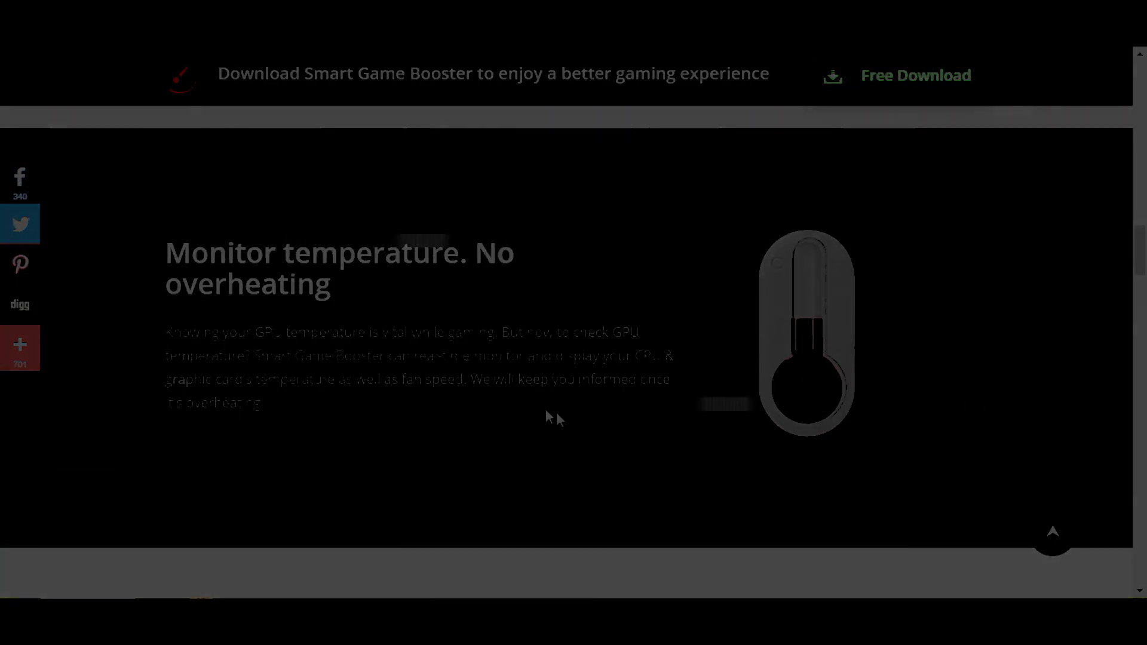